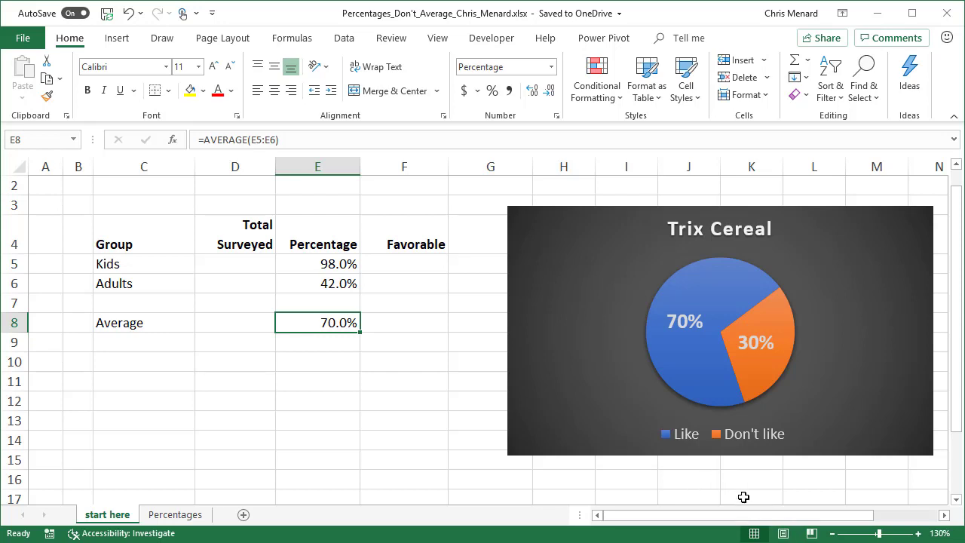
- Check the Kids and Adults percentages and the formula behind the 70.0% average
left_click(312, 264)
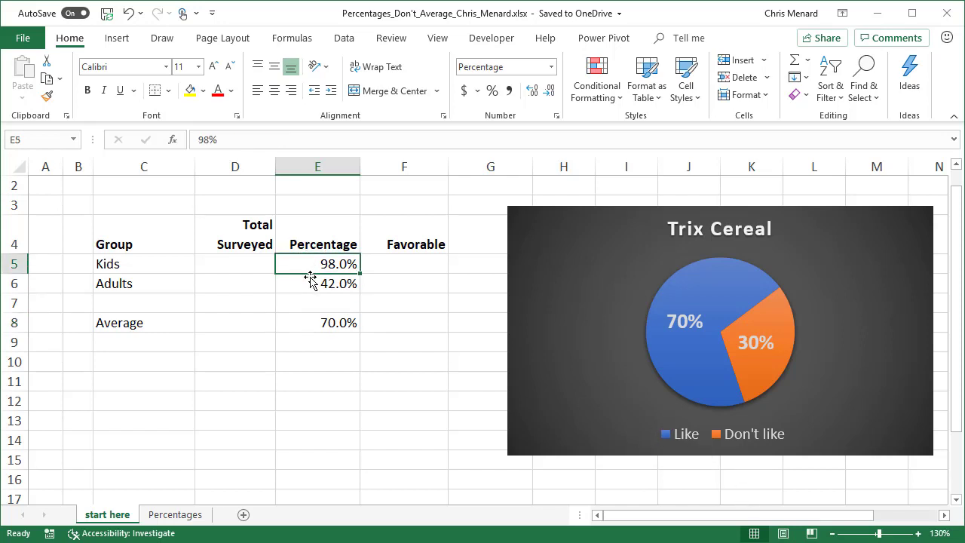
left_click(310, 286)
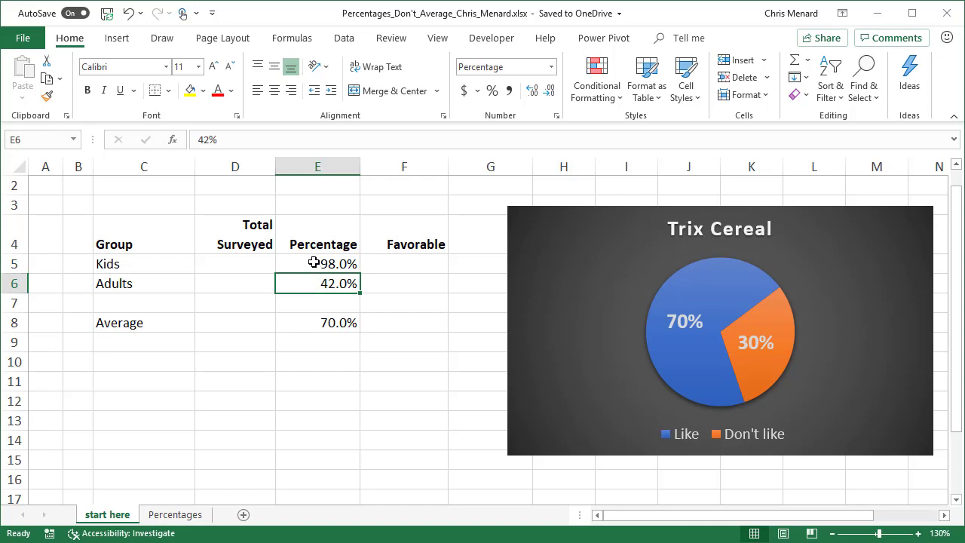
left_click(314, 323)
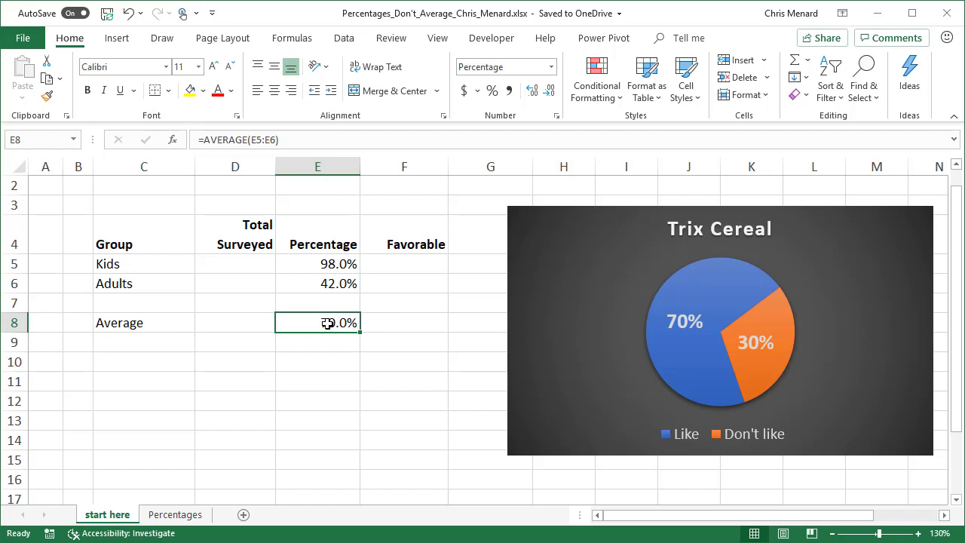
- Enter 500 Kids surveyed in D5 and 4,500 Adults surveyed in D6
left_click(226, 260)
type("500")
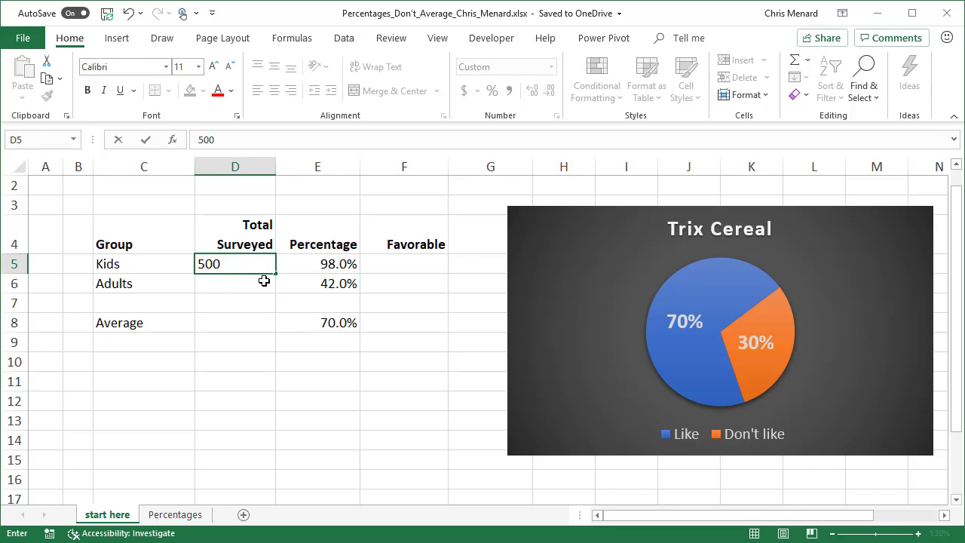
key("Return")
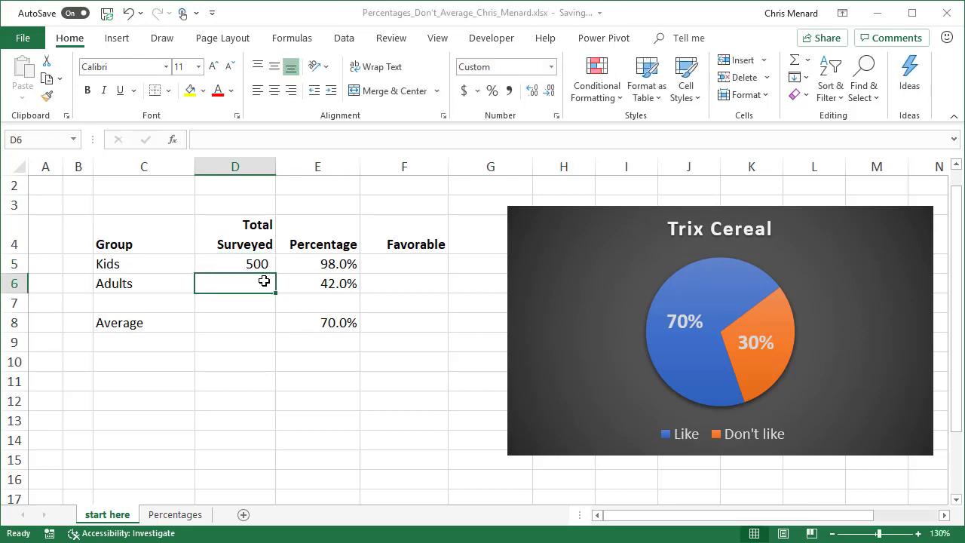
type("4500")
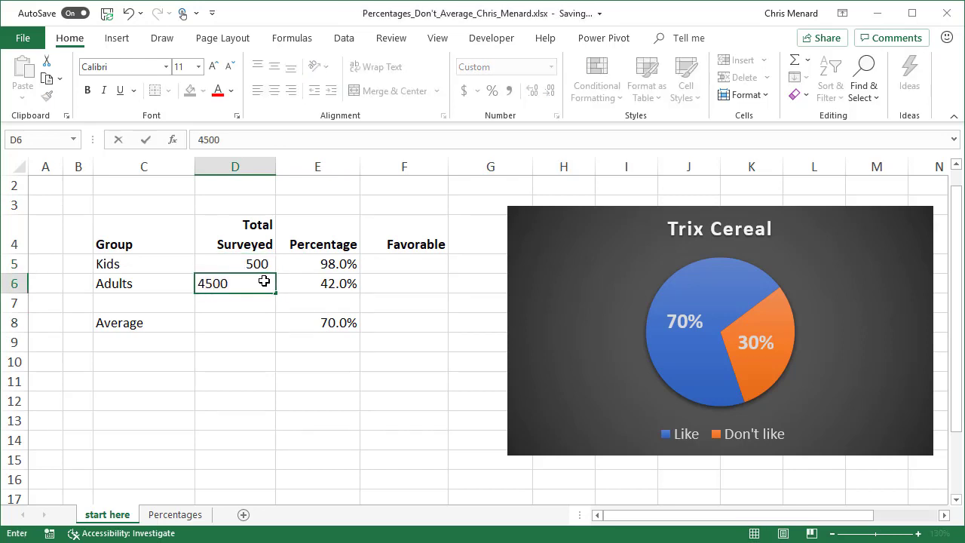
left_click(366, 306)
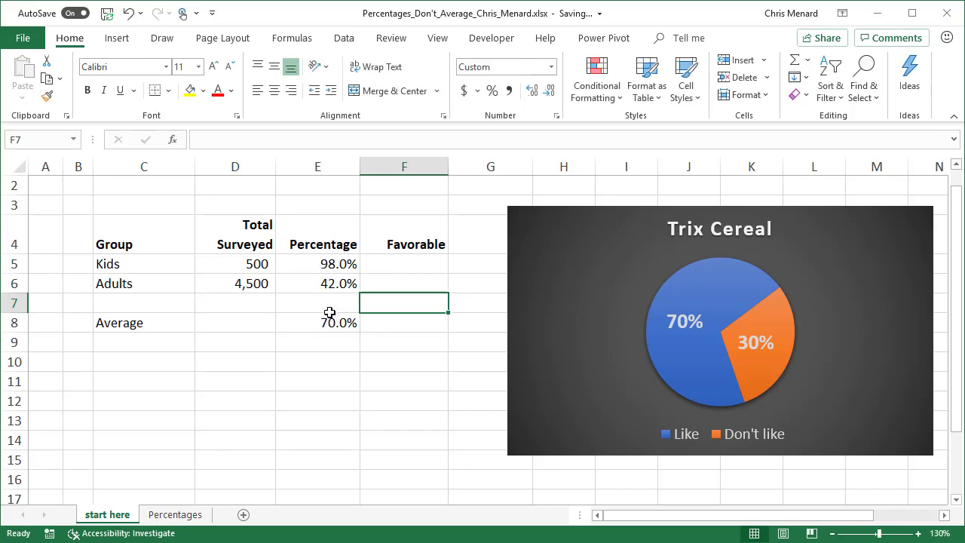
- Compute favorable counts with =D5*E5 in F5, filled down to F6, giving 490 and 1,890
left_click(392, 265)
type("=")
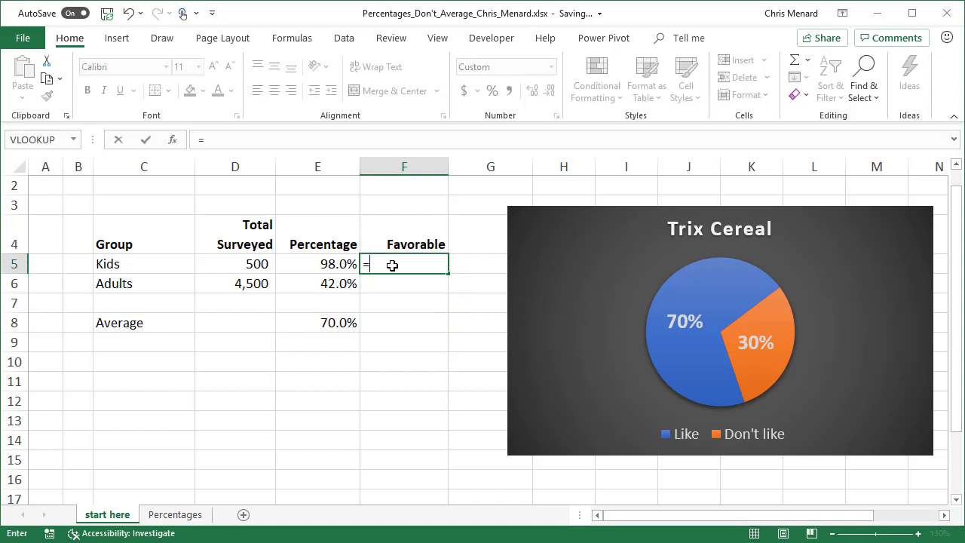
left_click(249, 265)
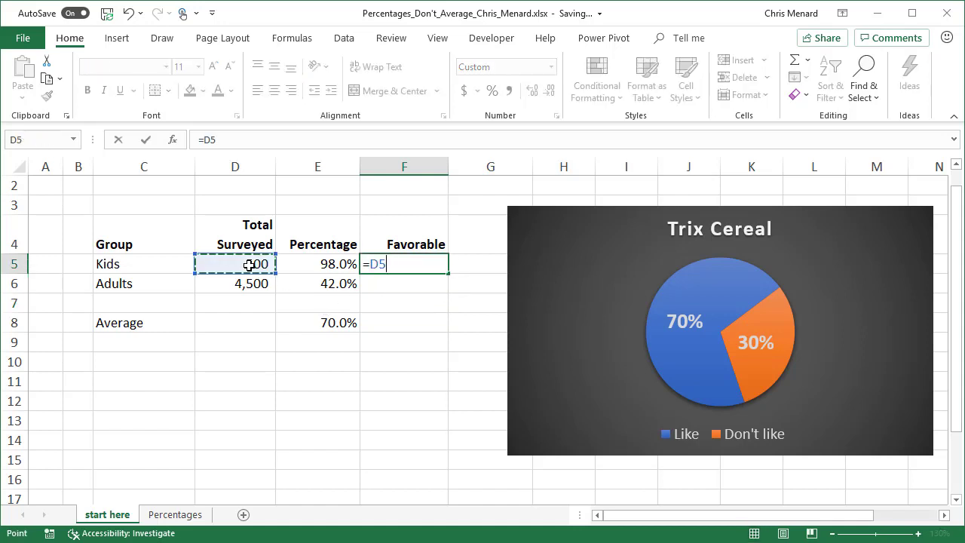
type("*")
left_click(323, 265)
key("Return")
left_click(400, 262)
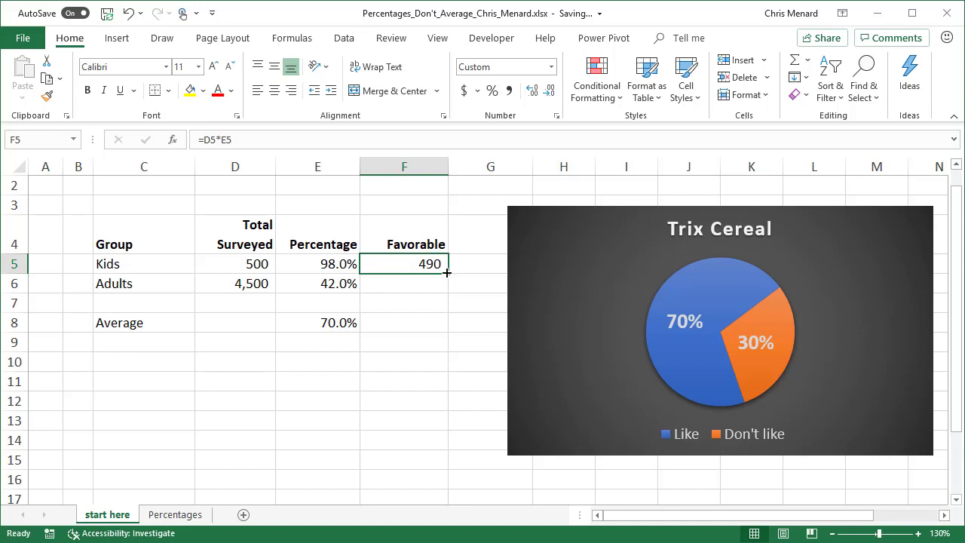
left_click_drag(447, 272, 441, 291)
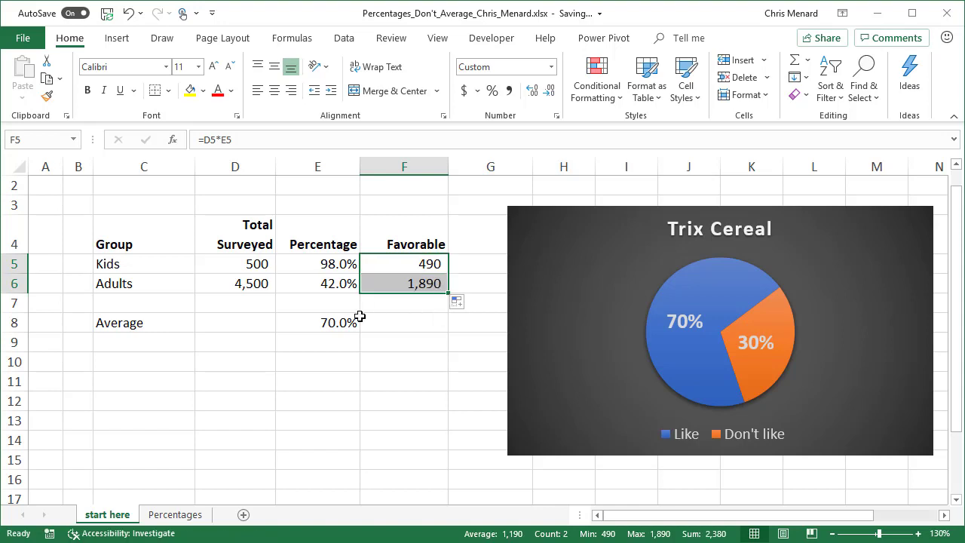
- AutoSum surveyed counts to 5,000 in D8 and favorable counts F5:F6 to 2,380 in F8
left_click(239, 321)
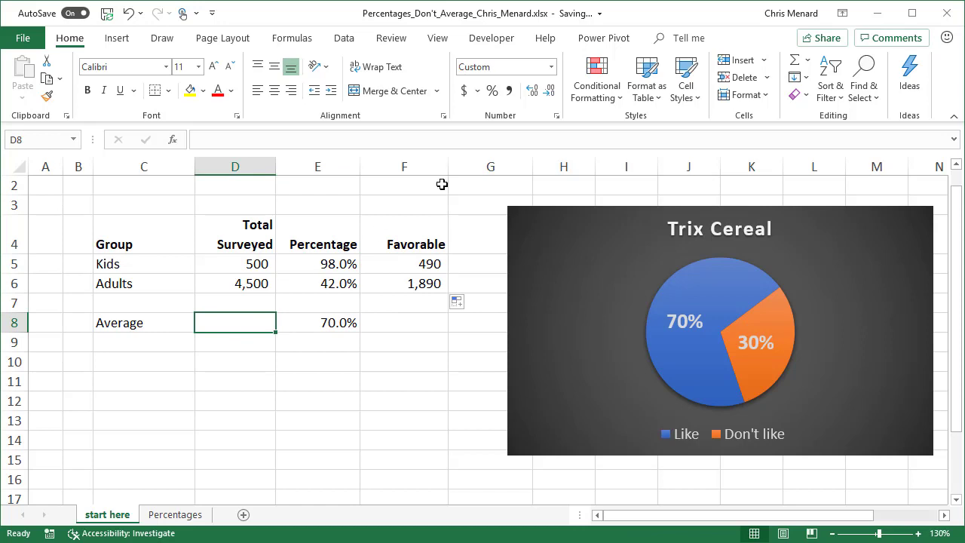
left_click(795, 63)
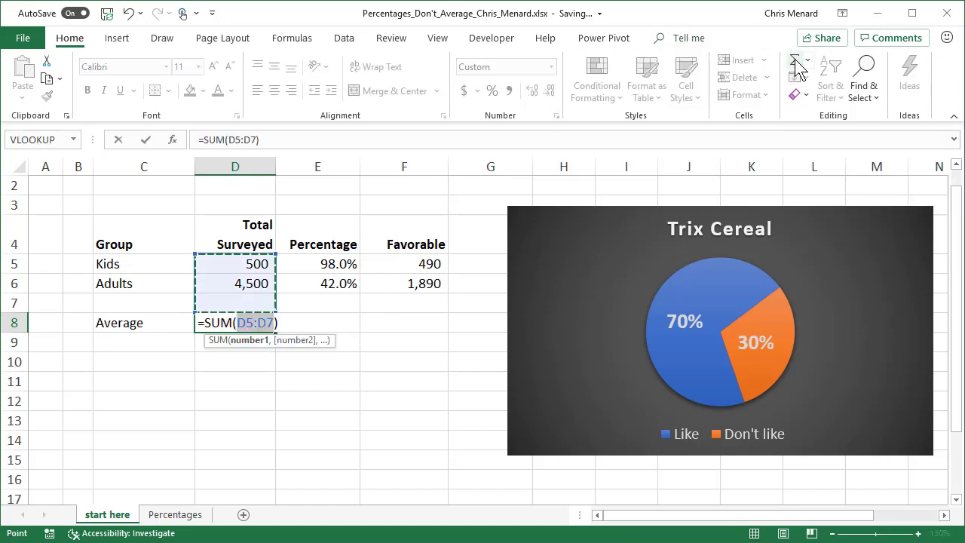
key("Return")
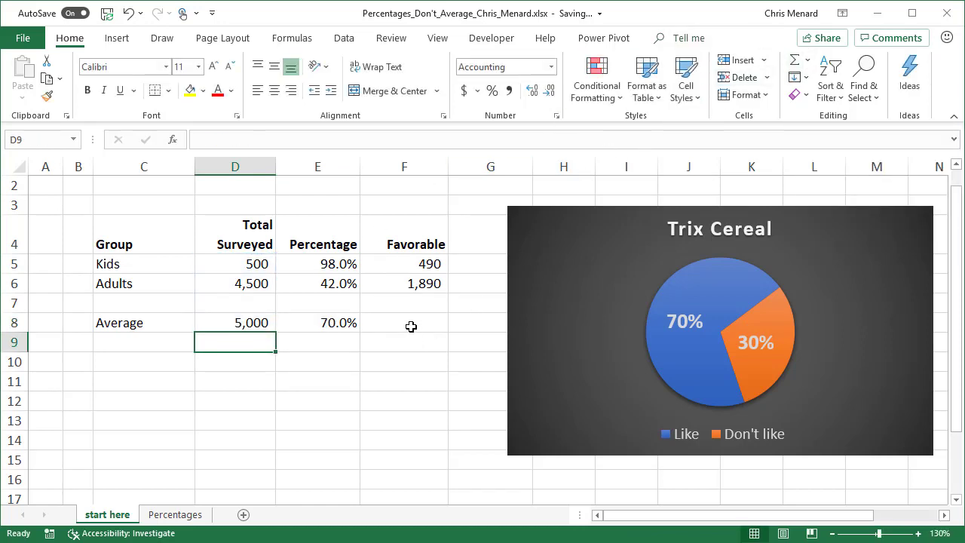
left_click(411, 322)
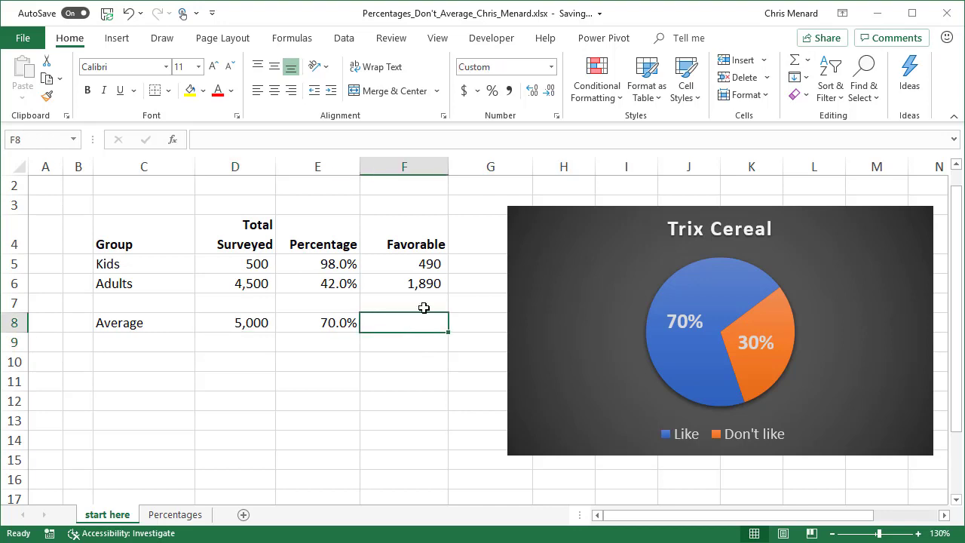
left_click(794, 64)
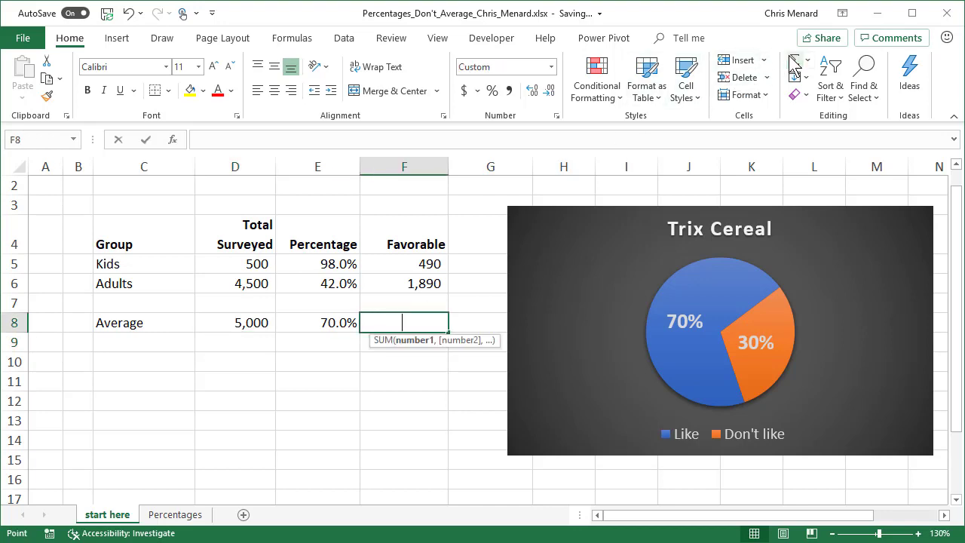
left_click(409, 276)
left_click(406, 268)
left_click_drag(406, 268, 404, 284)
key("Return")
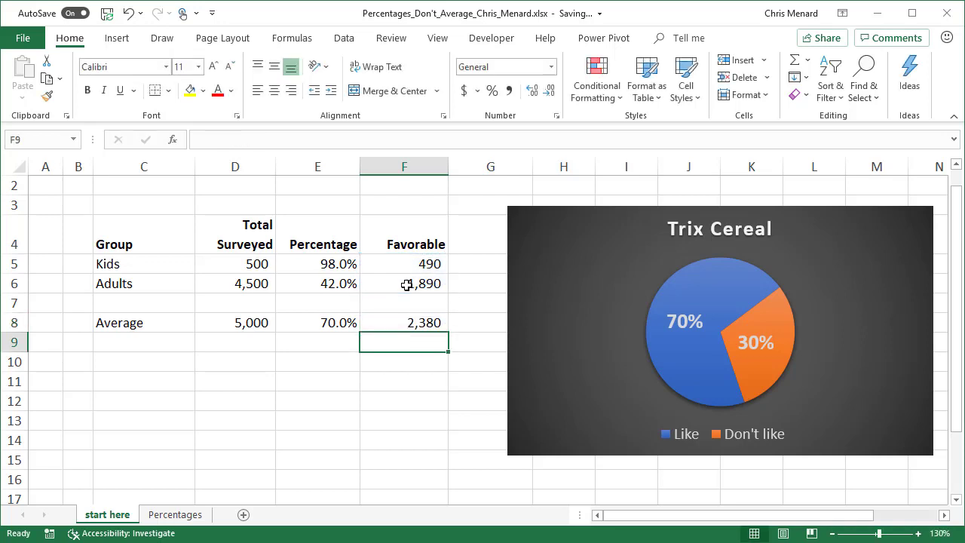
- Enter =F8/D8 in E9 and show it with one decimal as 47.6%
left_click(317, 350)
type("=")
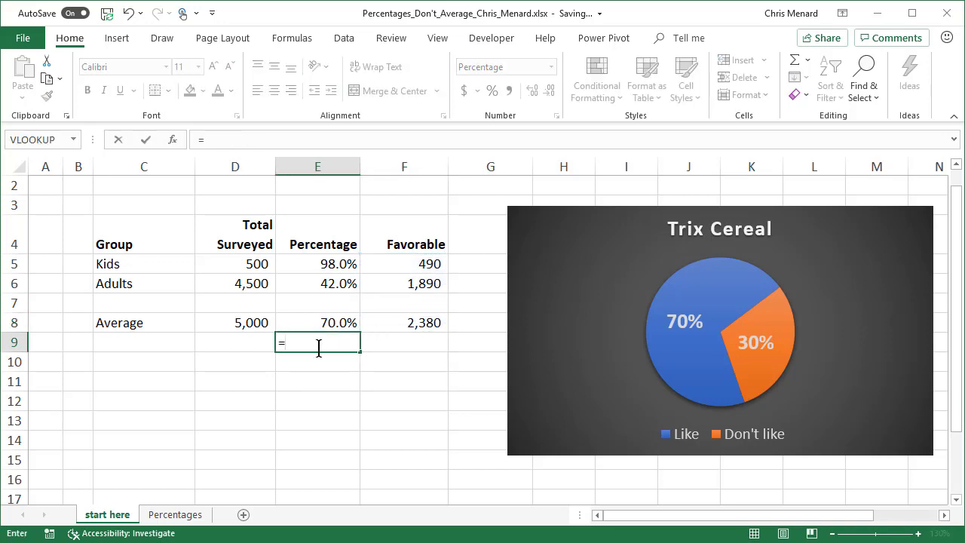
left_click(405, 324)
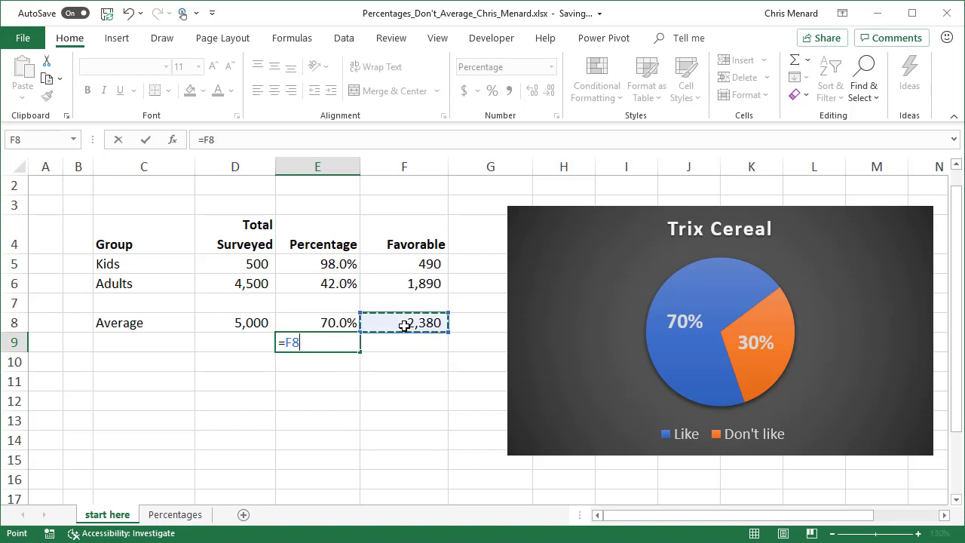
type("/")
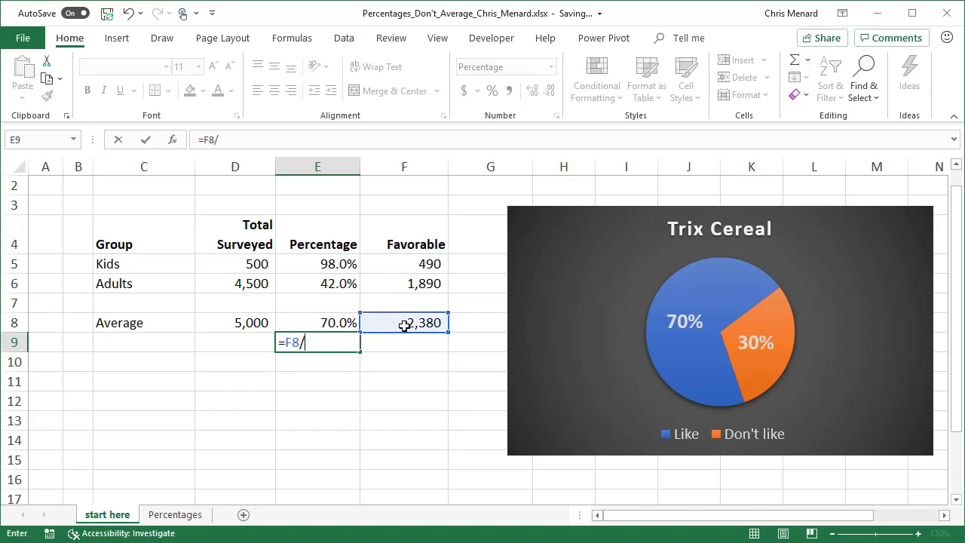
left_click(236, 323)
key("ctrl+Return")
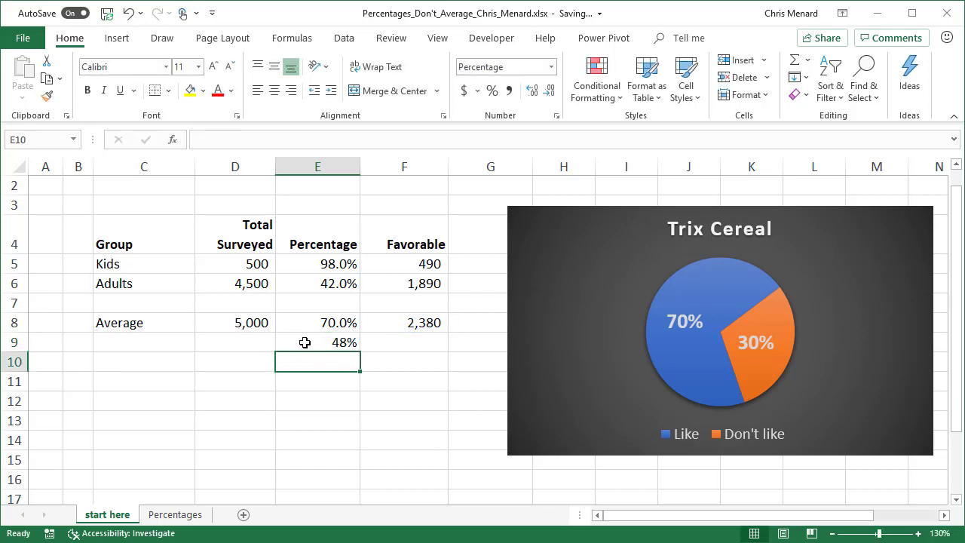
left_click(313, 342)
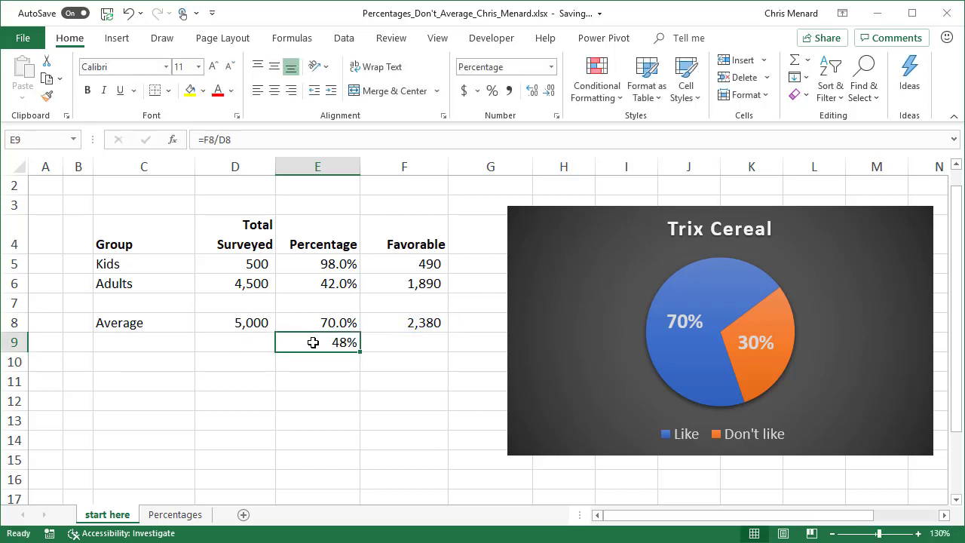
left_click(537, 95)
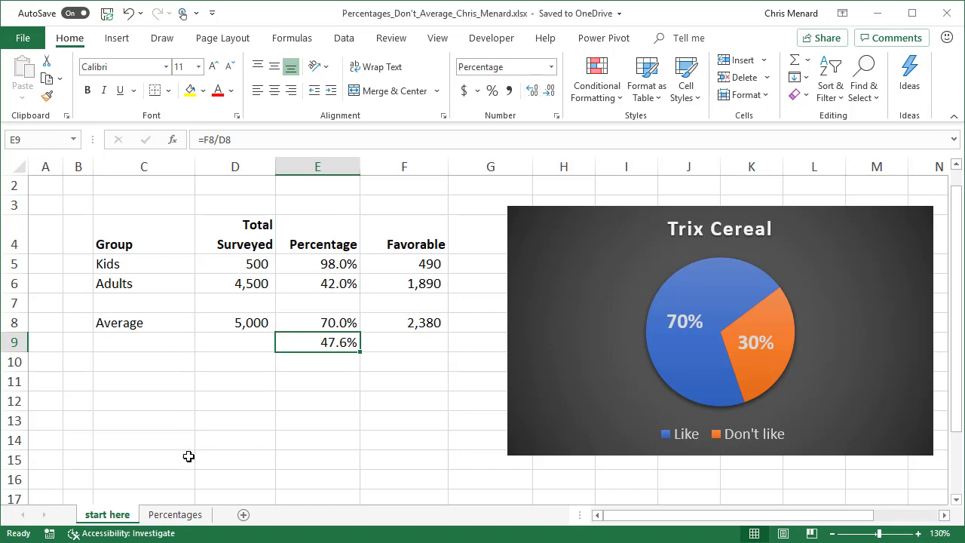
- On the Percentages sheet at 120% zoom, review the Profit Percentage formulas like =(J3-K3)/J3
left_click(178, 516)
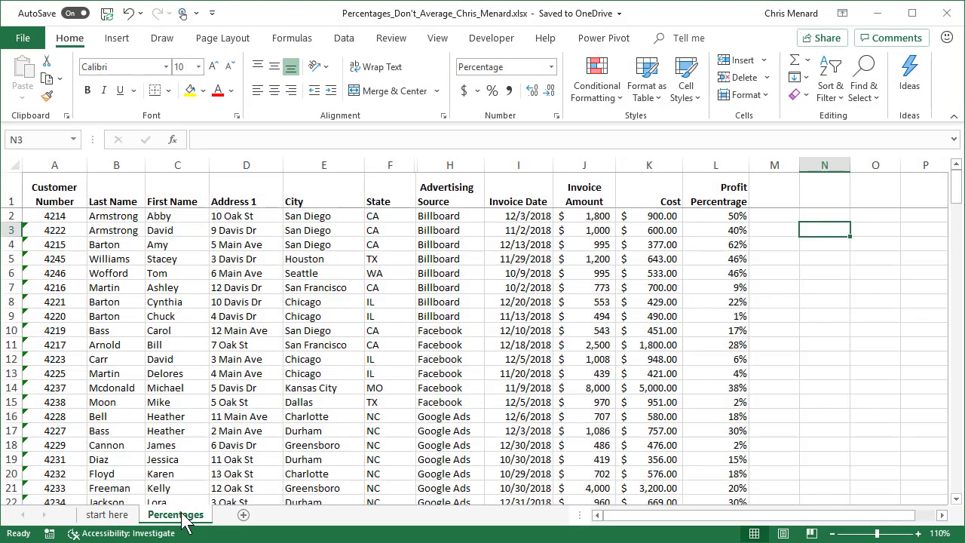
left_click(918, 533)
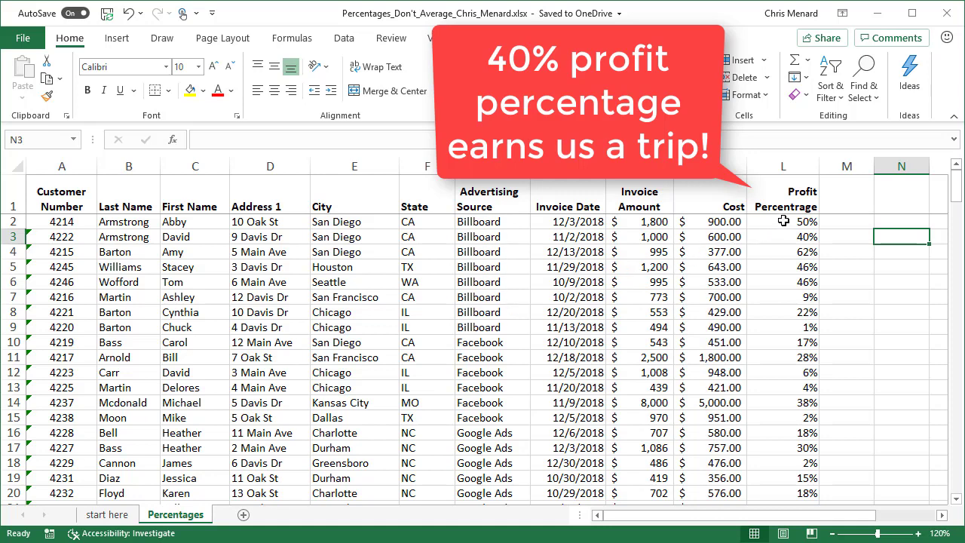
left_click_drag(783, 221, 776, 322)
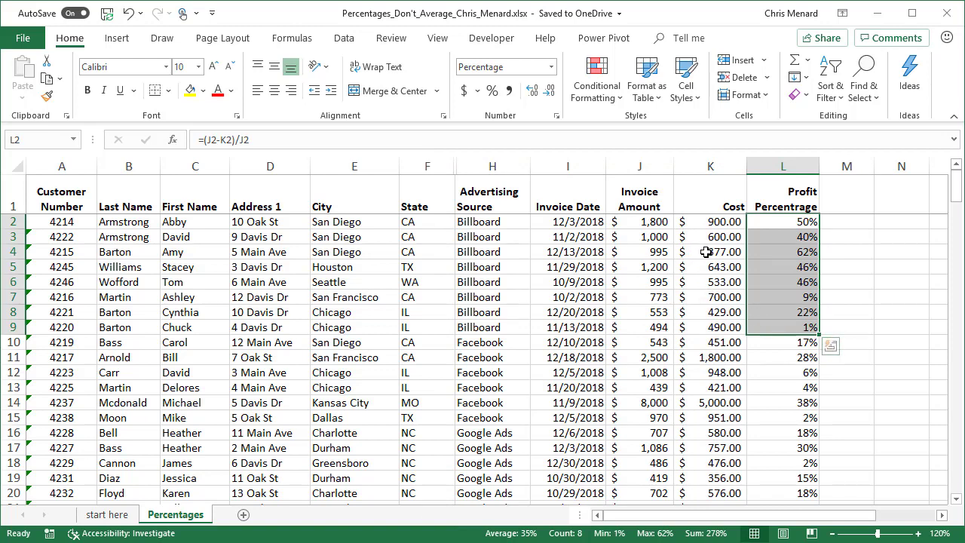
left_click(783, 223)
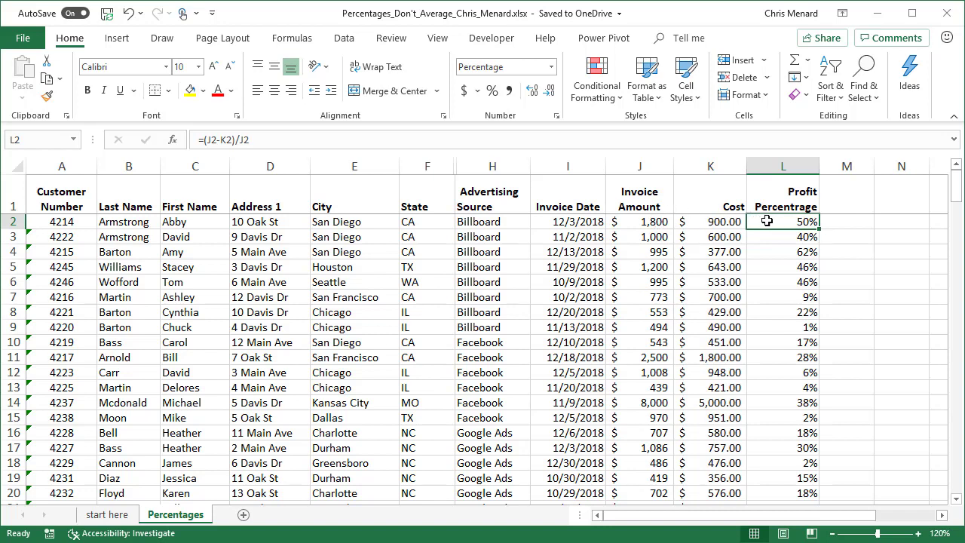
left_click(774, 236)
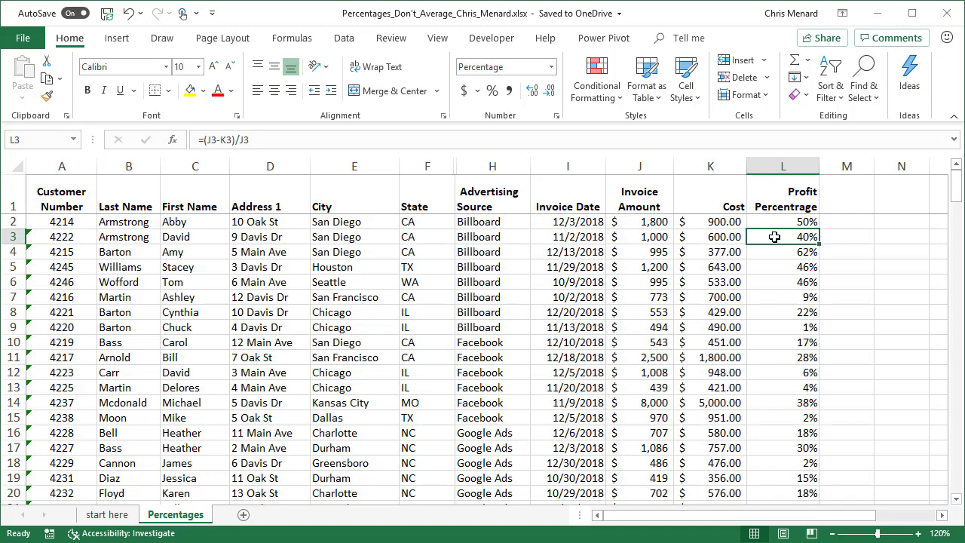
left_click(841, 238)
type("=average")
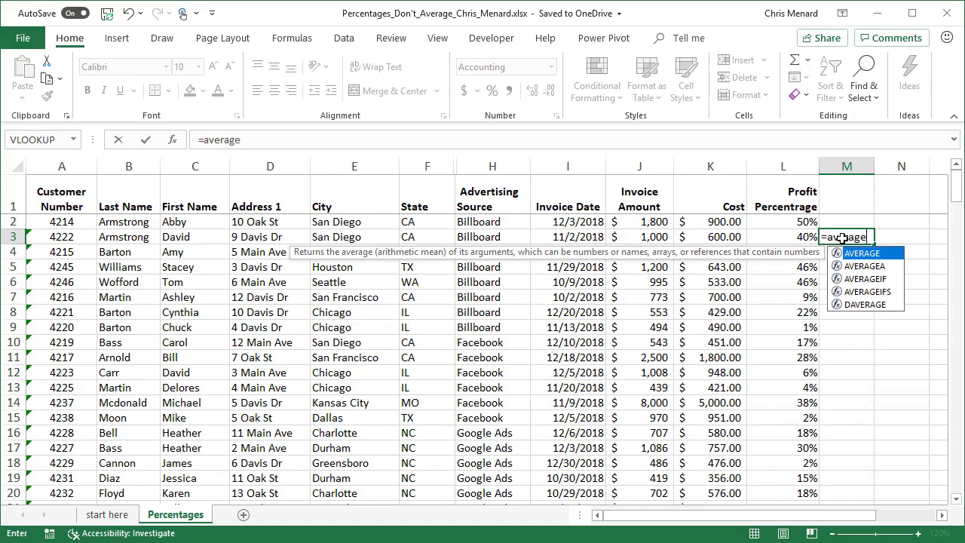
key("Tab")
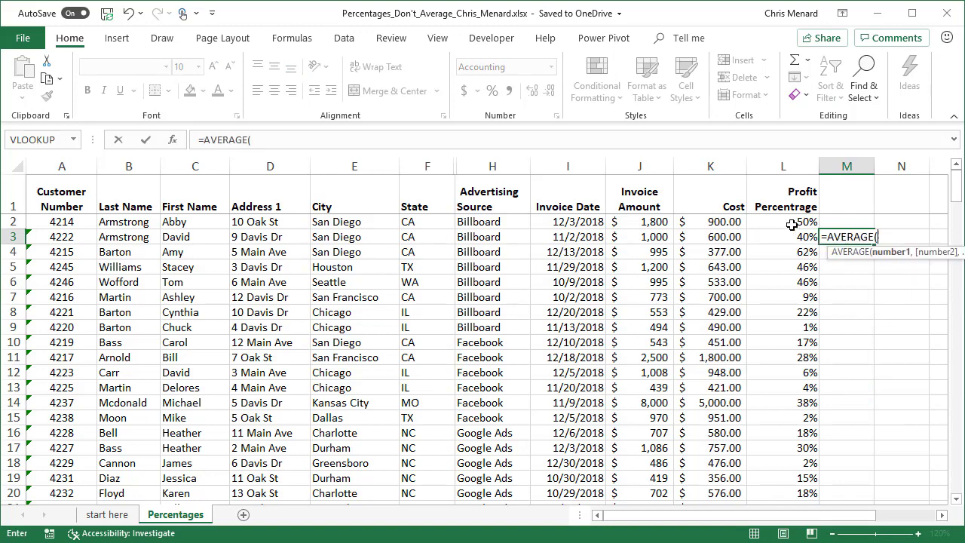
left_click_drag(785, 223, 782, 329)
key("ctrl+Return")
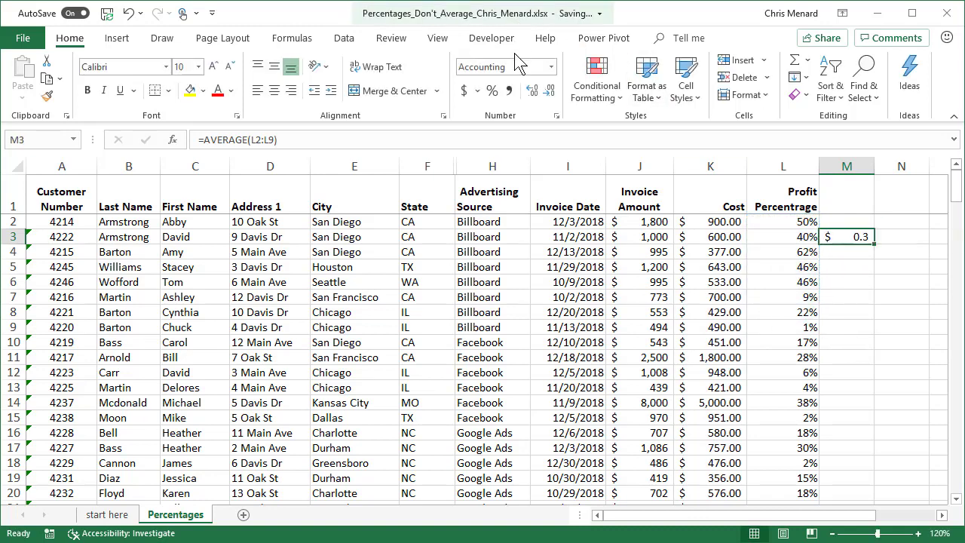
left_click(492, 91)
left_click(531, 90)
left_click(531, 90)
left_click(550, 91)
left_click(550, 91)
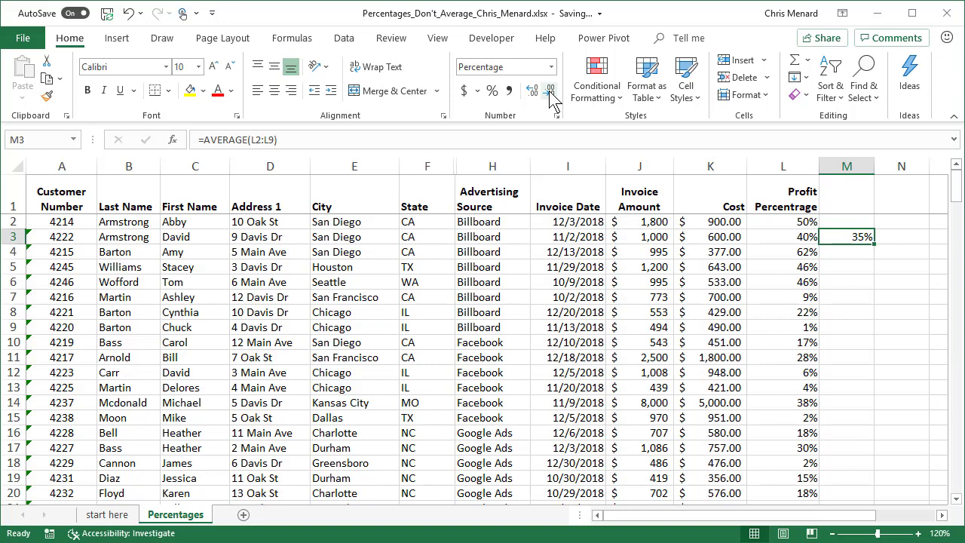
key("Delete")
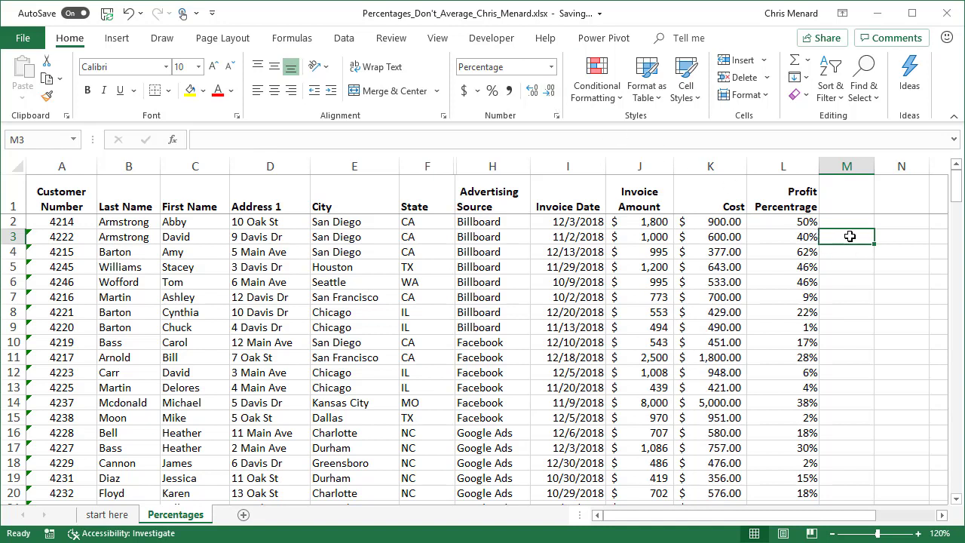
left_click(942, 516)
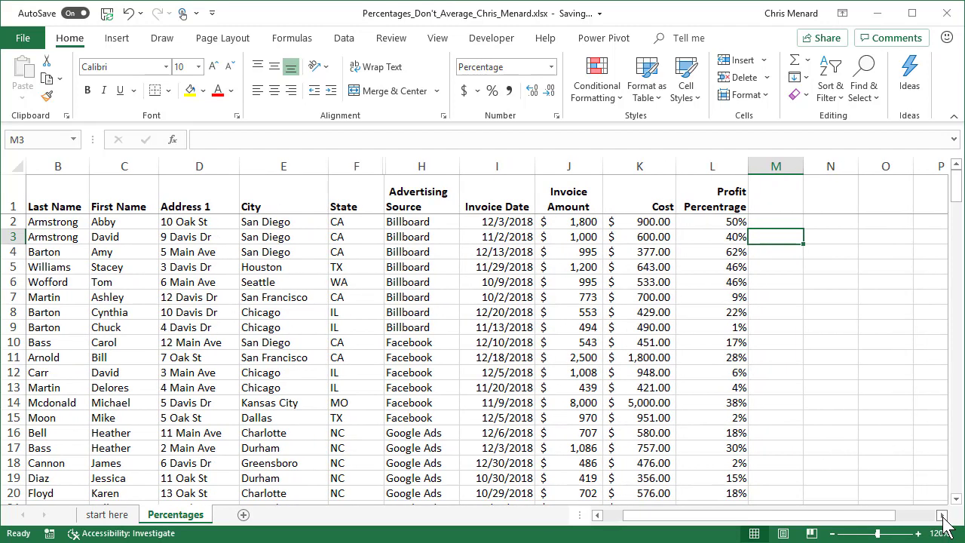
left_click(942, 516)
left_click(942, 515)
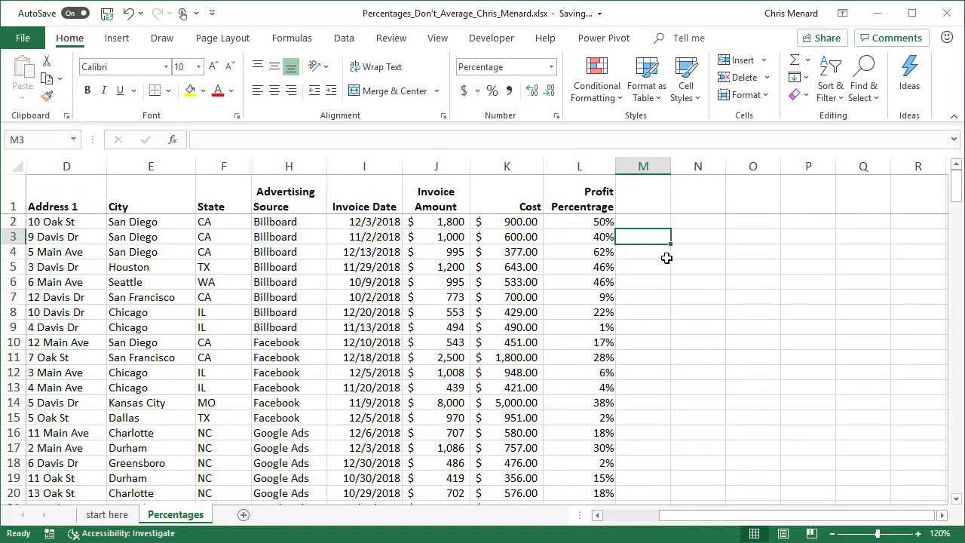
type("=sum")
key("Tab")
left_click_drag(443, 221, 442, 320)
key("ctrl+Return")
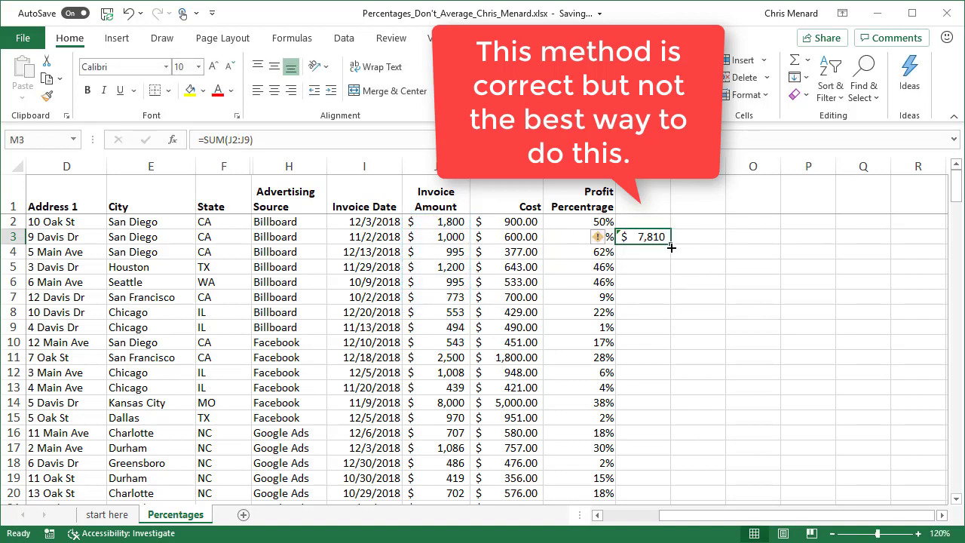
left_click_drag(670, 247, 728, 248)
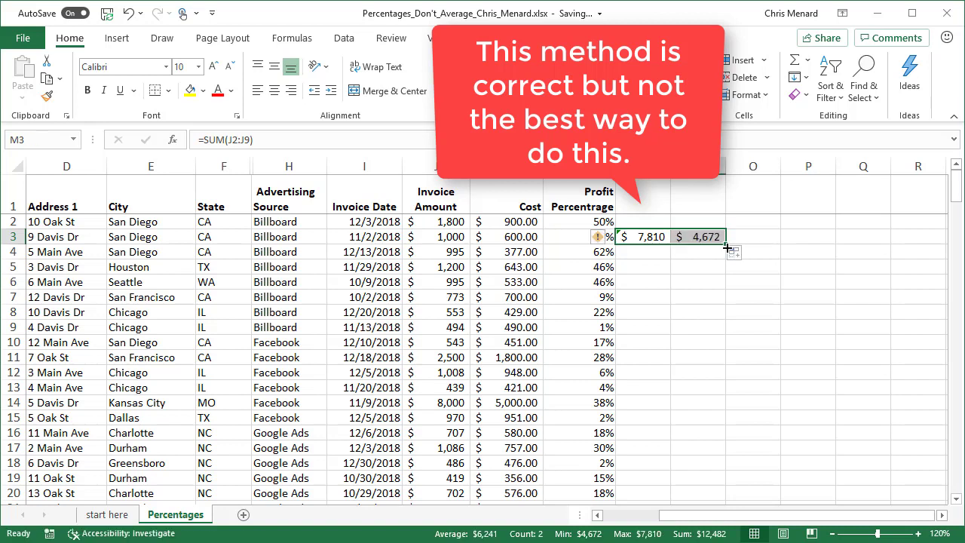
left_click(743, 240)
type("=")
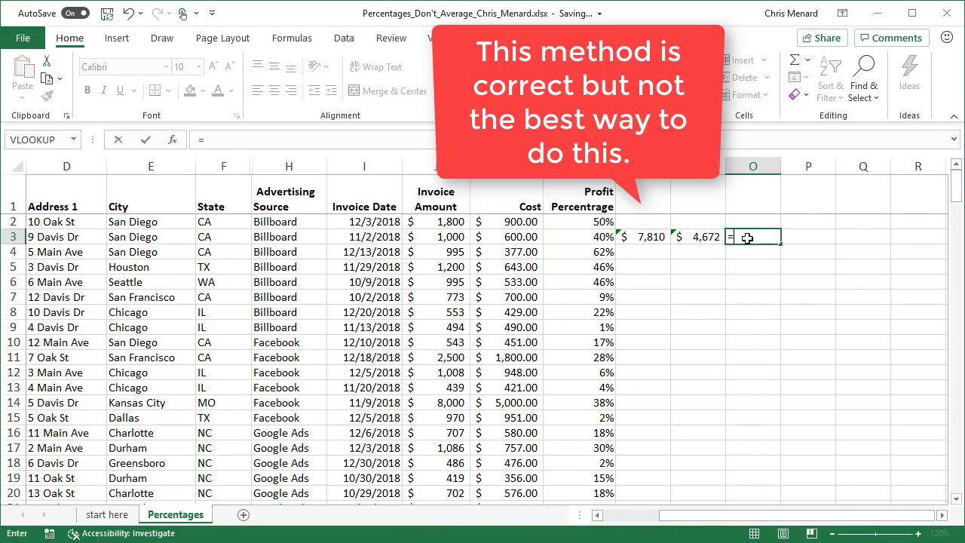
left_click(636, 236)
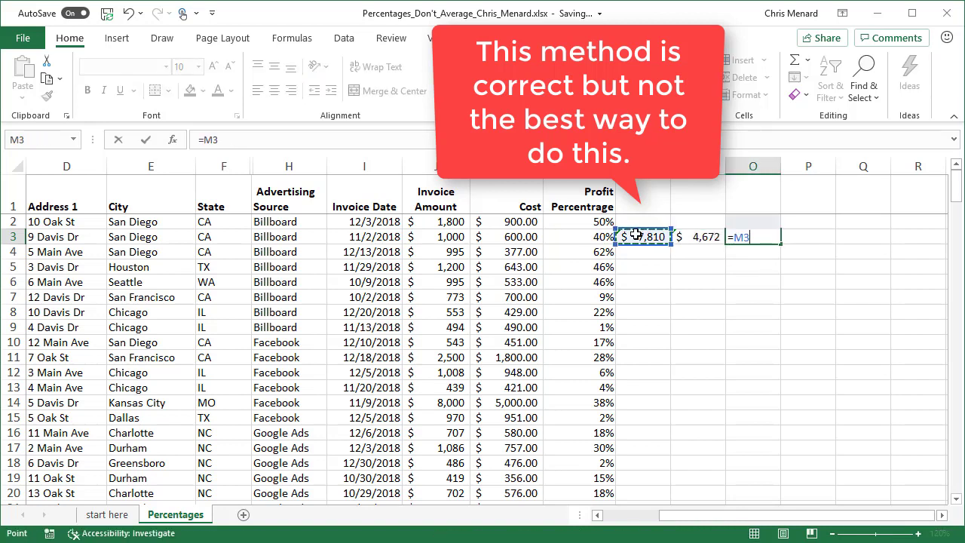
type("-")
left_click(682, 237)
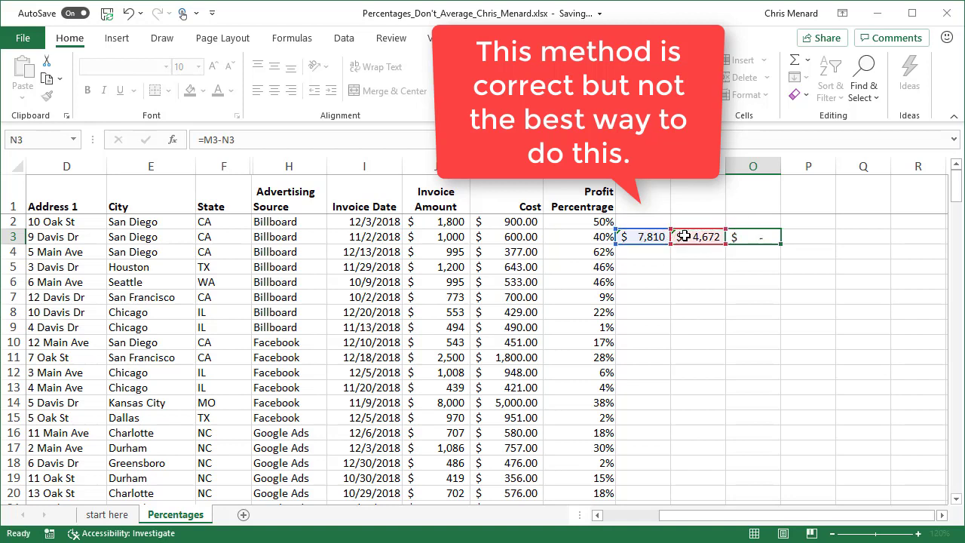
key("Return")
left_click(798, 239)
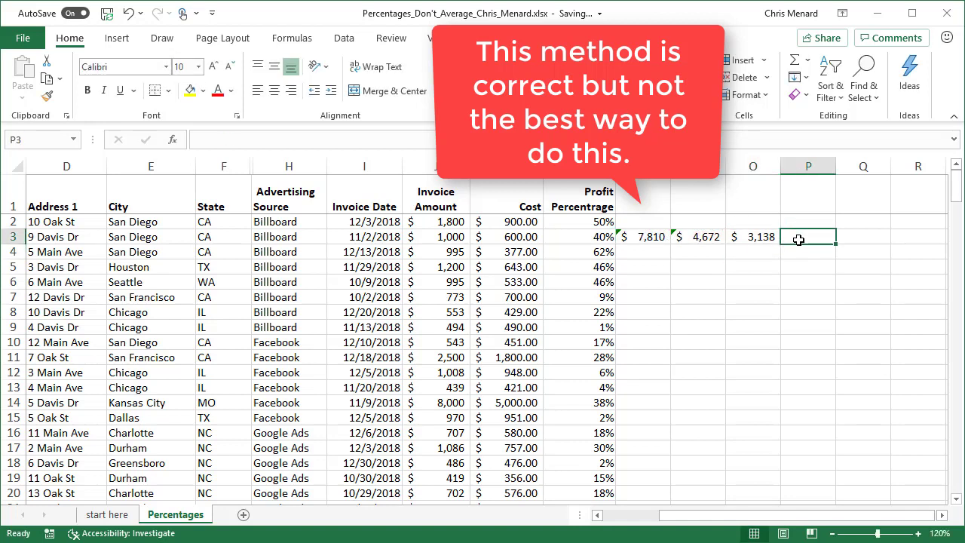
type("=")
left_click(756, 238)
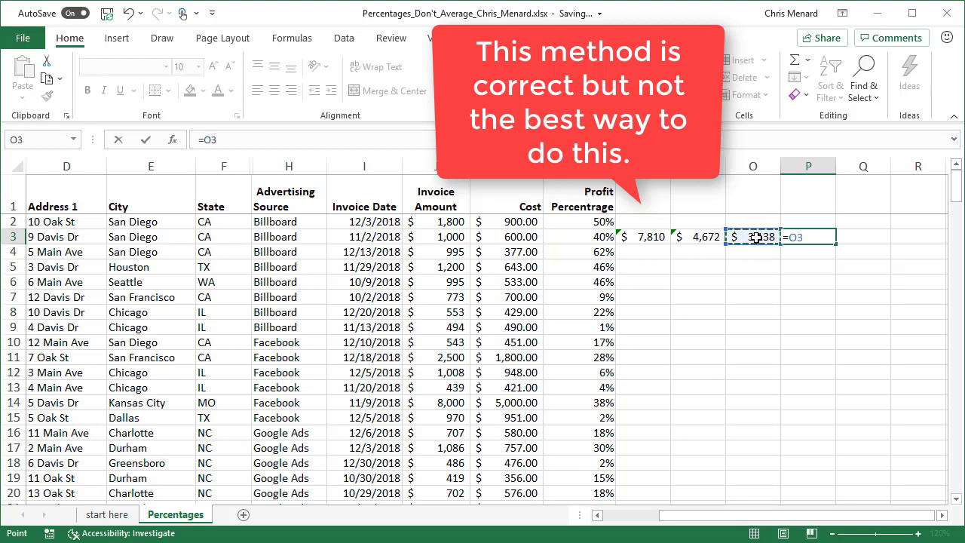
type("/")
left_click(653, 239)
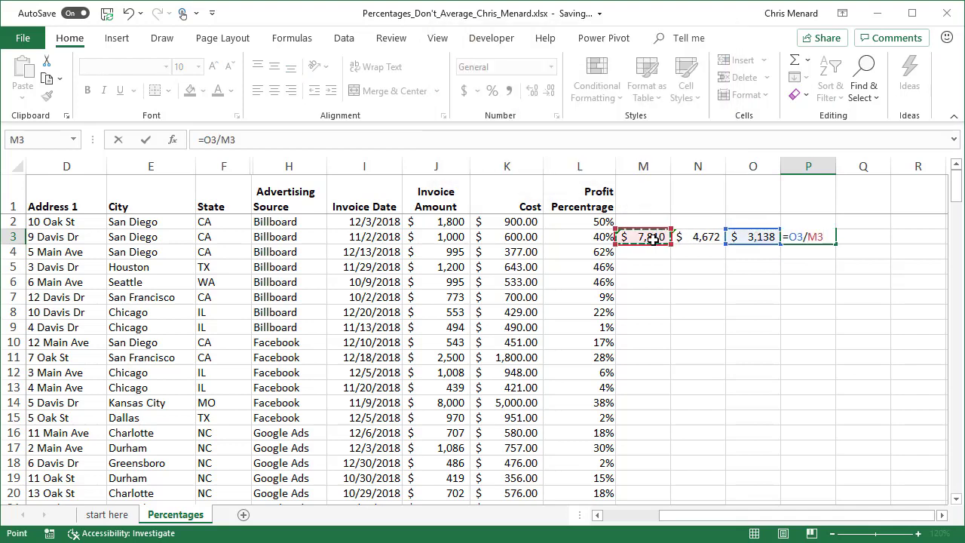
key("ctrl+Return")
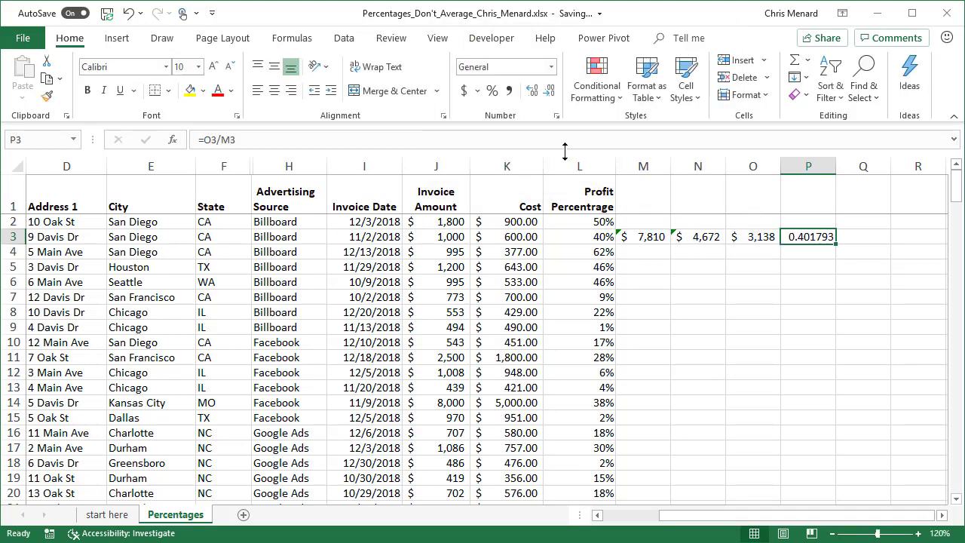
left_click(496, 90)
left_click(533, 92)
left_click(533, 92)
left_click(550, 92)
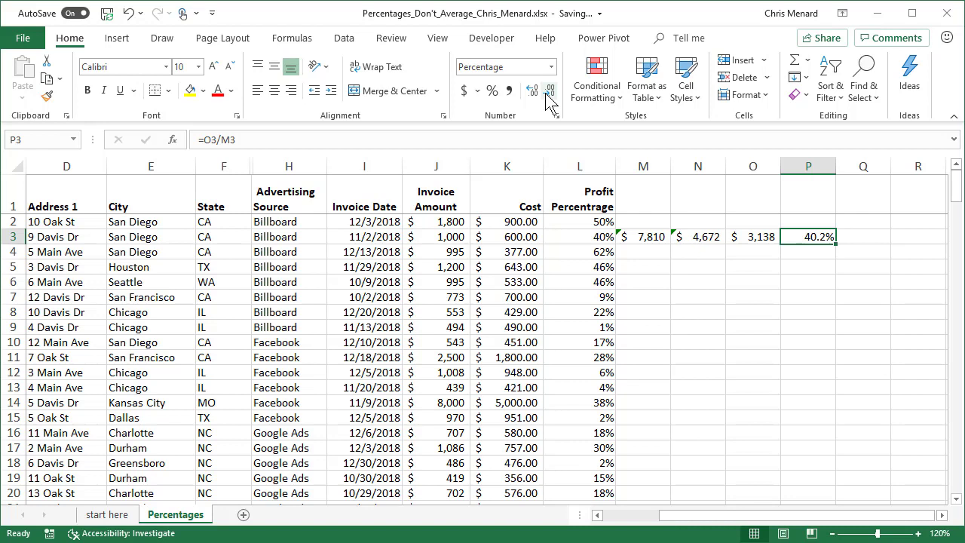
left_click(651, 236)
left_click_drag(651, 235, 814, 239)
key("Delete")
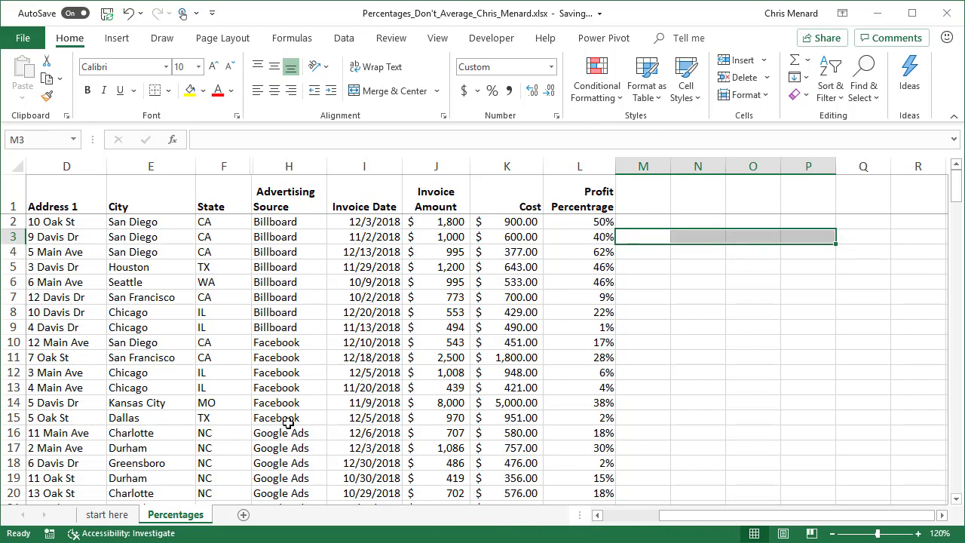
- Insert a PivotTable from the invoice data range A1:L36 on a new worksheet
left_click(450, 283)
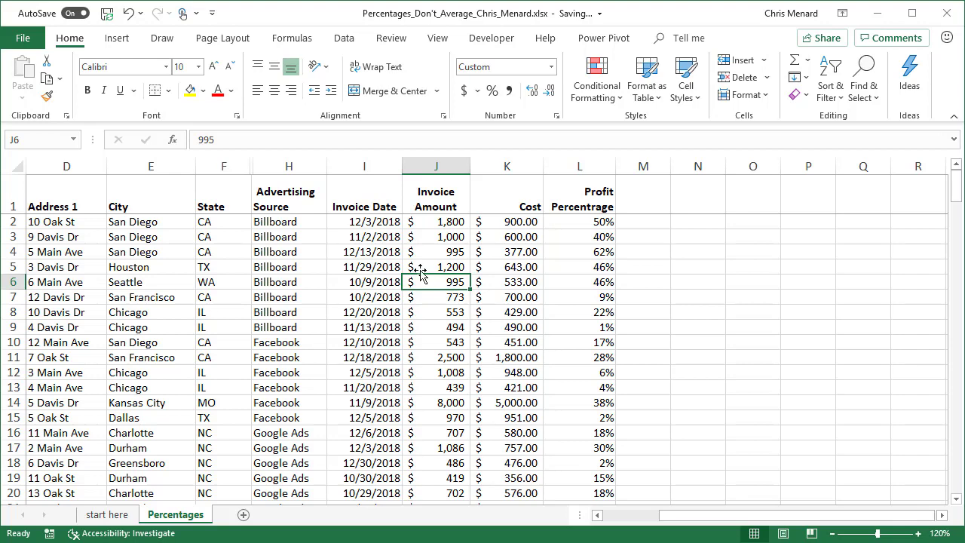
left_click(116, 38)
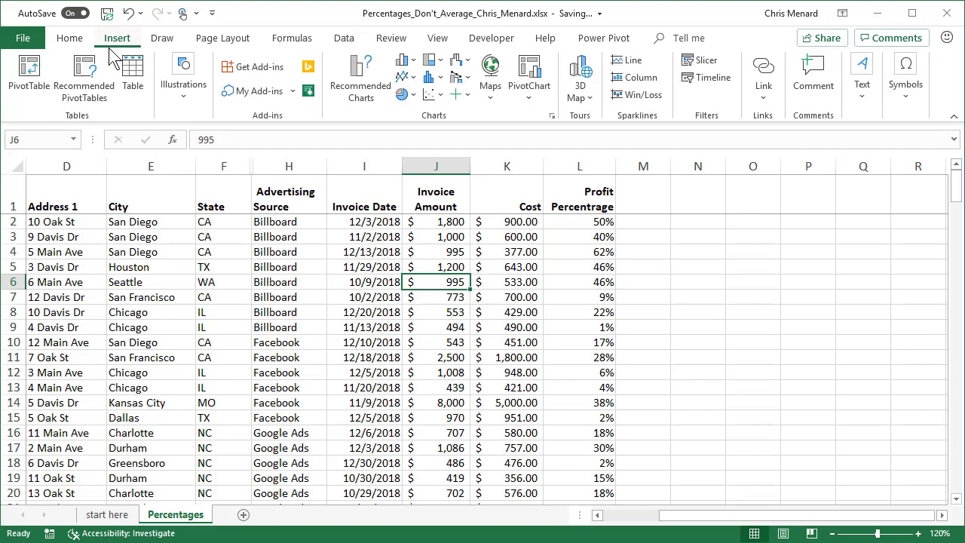
left_click(35, 70)
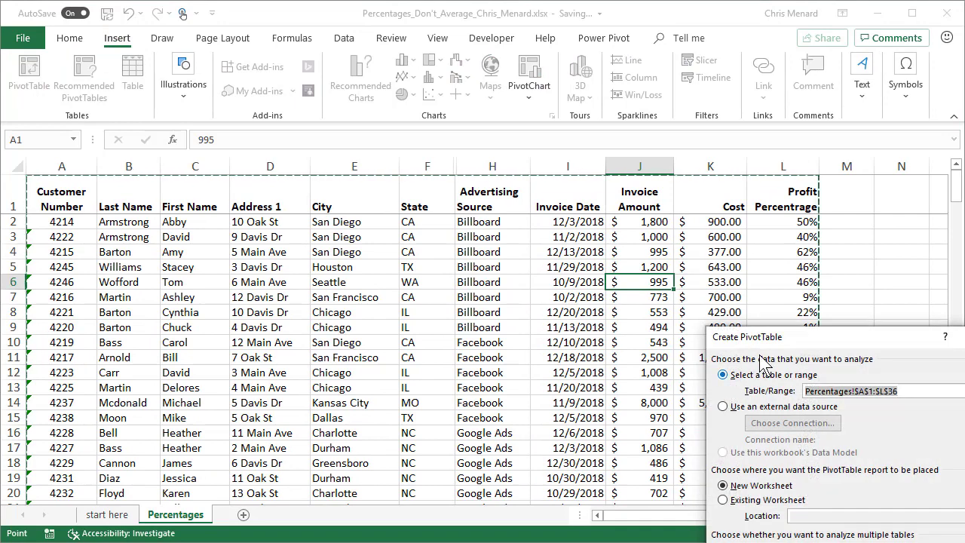
left_click_drag(806, 344, 603, 175)
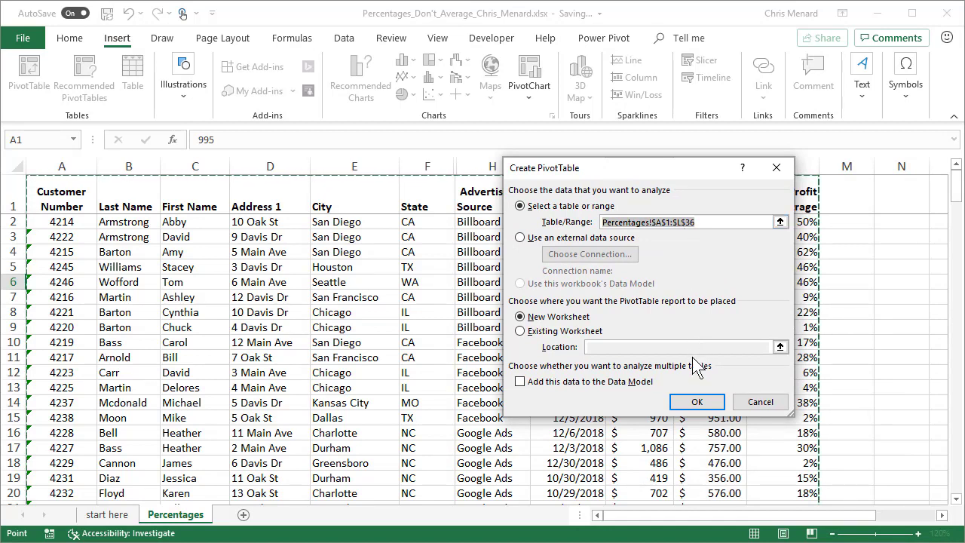
left_click(698, 395)
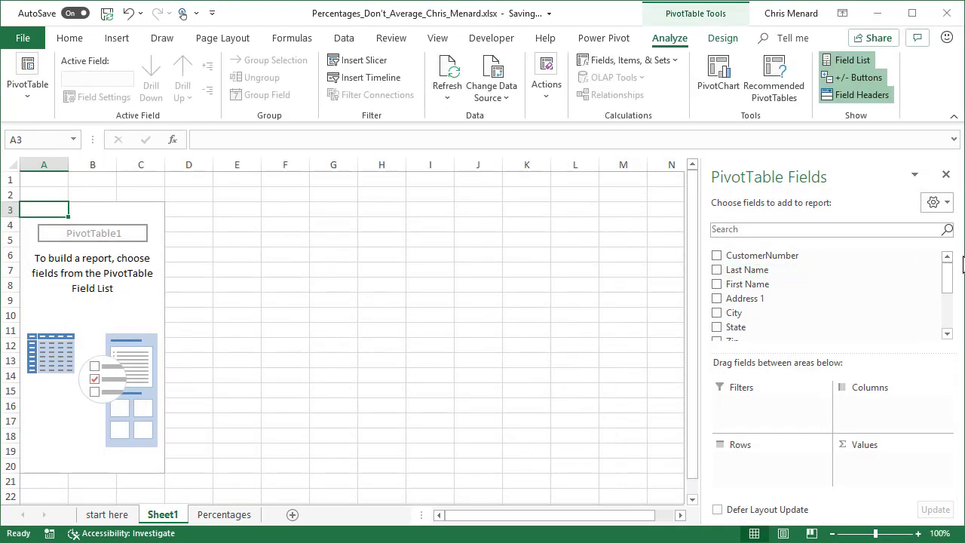
- Put Advertising Source in rows and sum Invoice Amount, Cost and Profit Percentage as values
left_click_drag(947, 279, 948, 312)
left_click(718, 273)
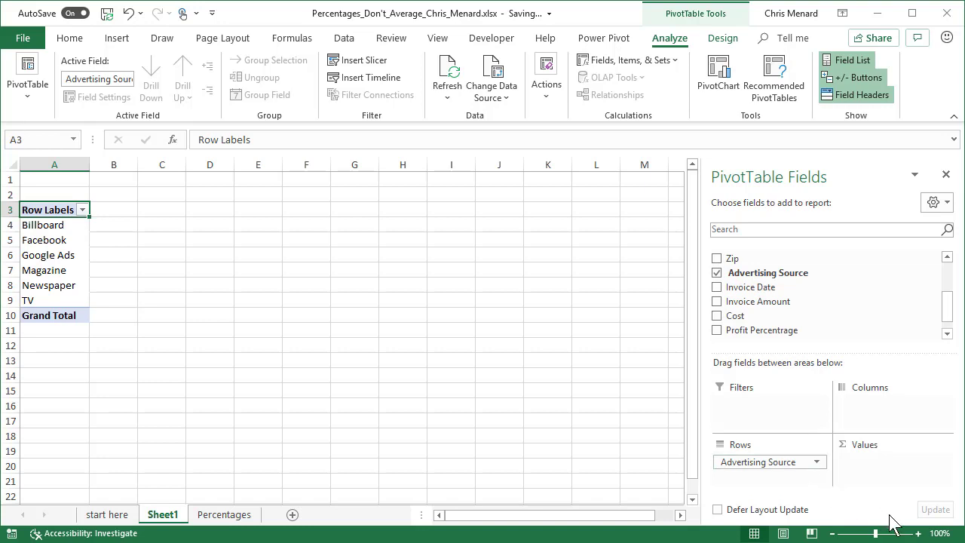
left_click(916, 532)
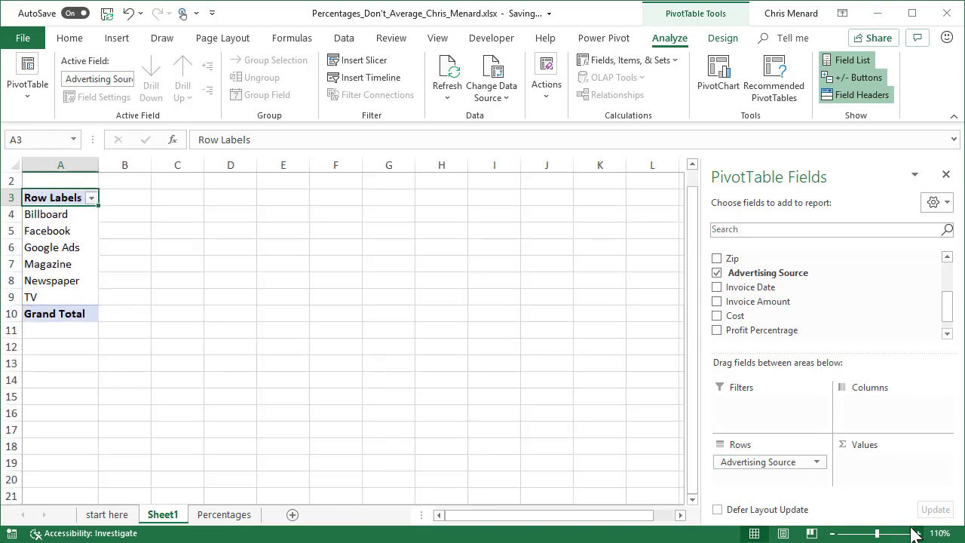
left_click(712, 302)
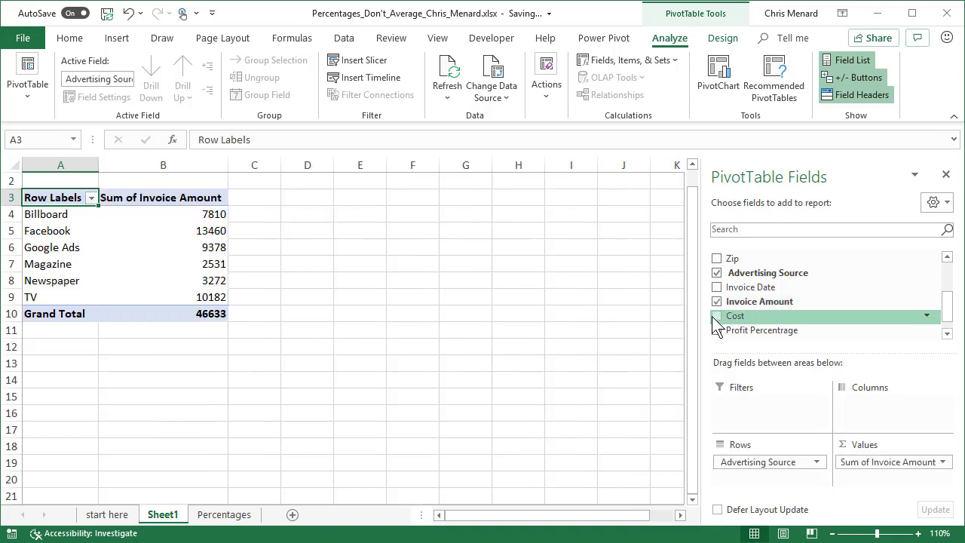
left_click(715, 316)
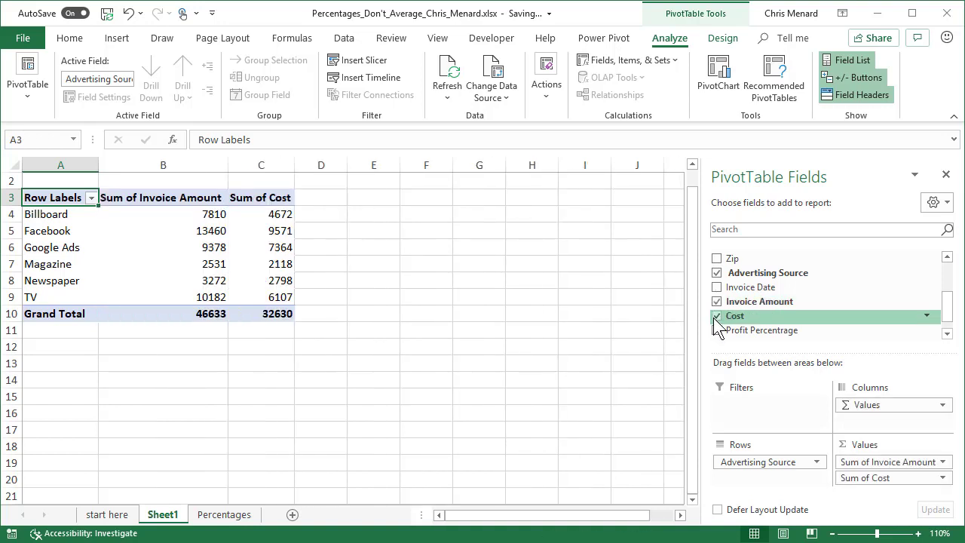
left_click_drag(949, 314, 948, 325)
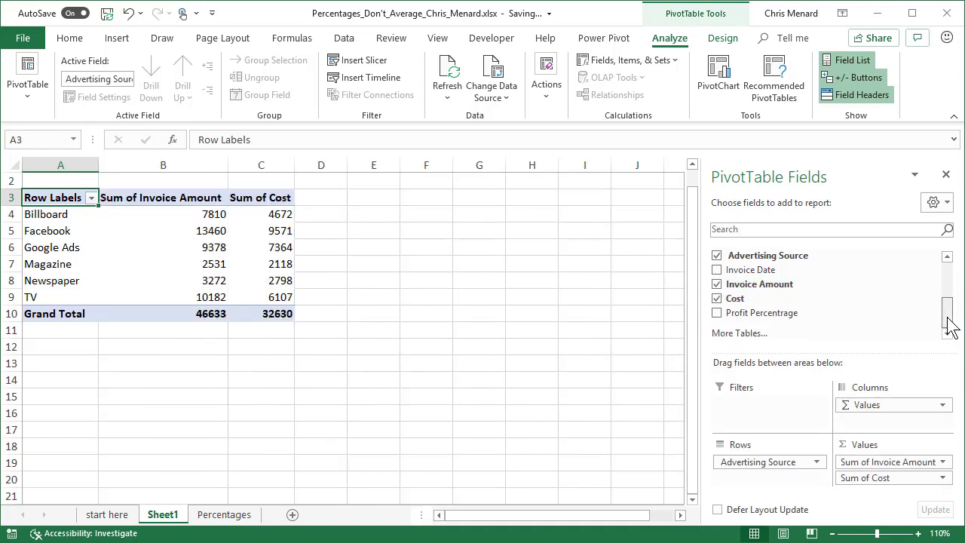
left_click(717, 313)
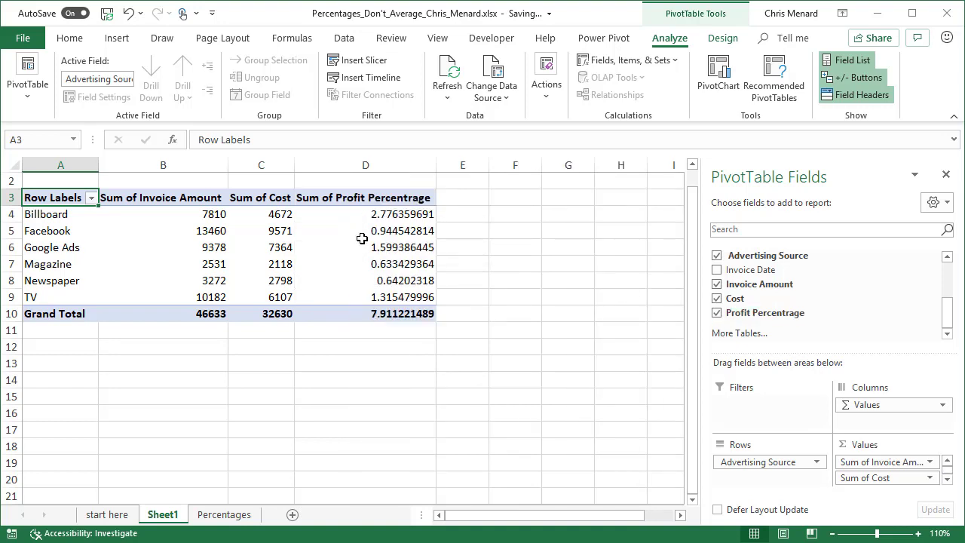
- Summarize Profit Percentage as Average, then uncheck it, leaving Invoice Amount and Cost sums
double_click(379, 198)
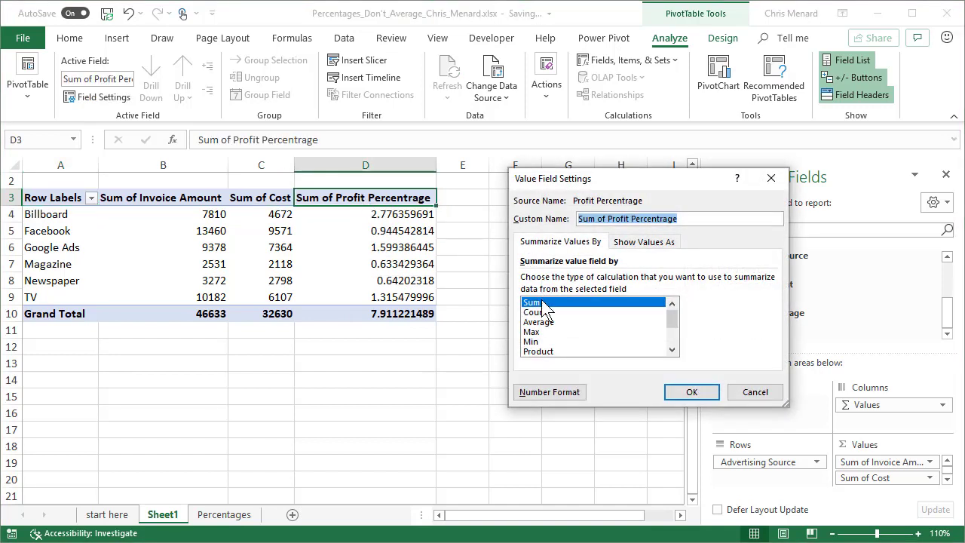
left_click(540, 322)
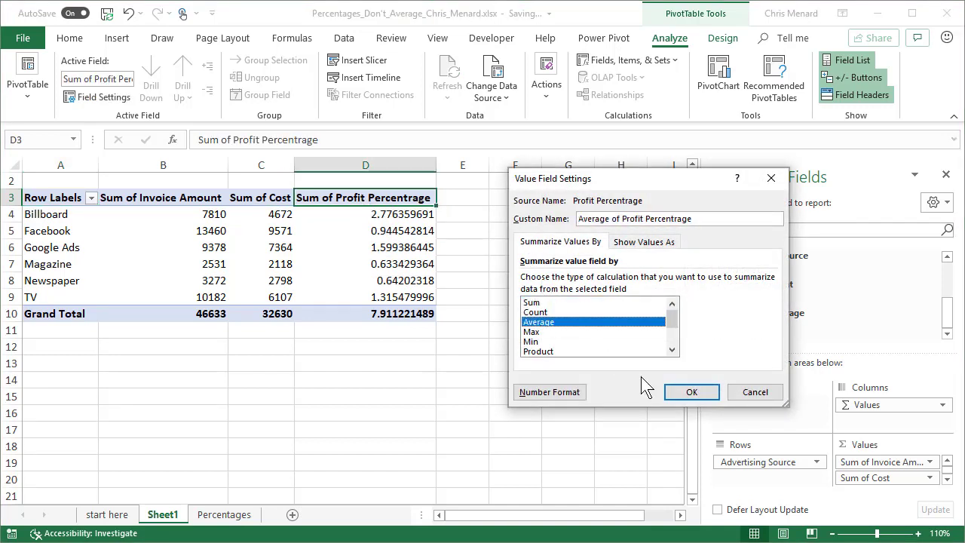
left_click(691, 393)
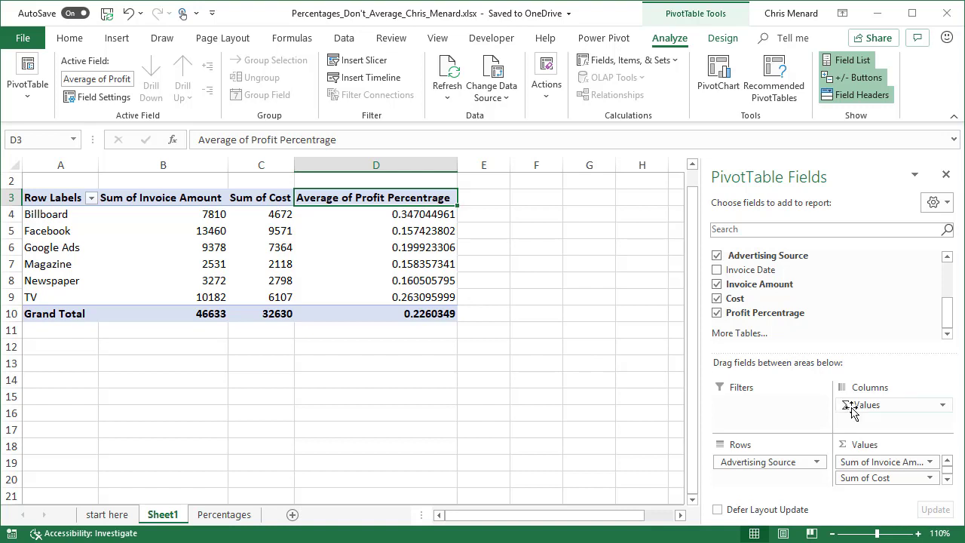
left_click(716, 312)
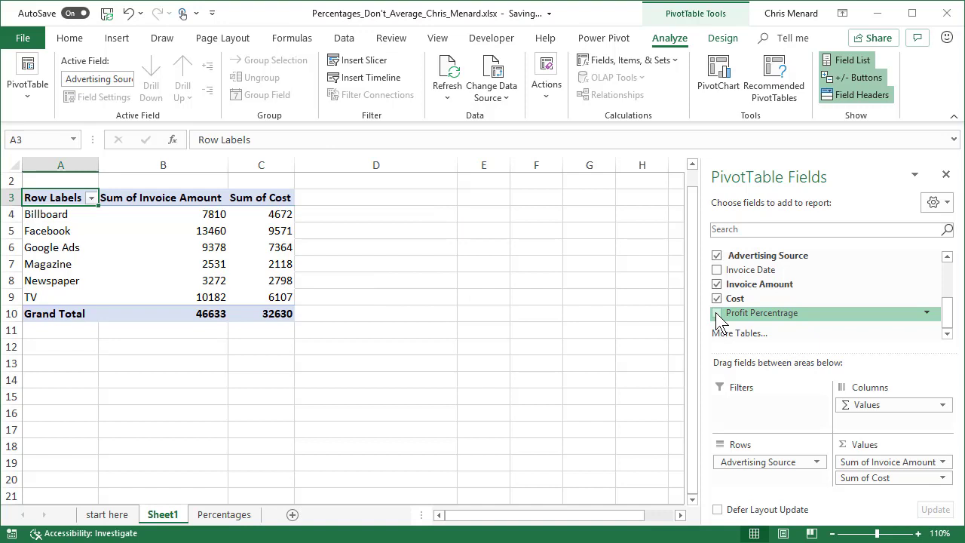
left_click(272, 212)
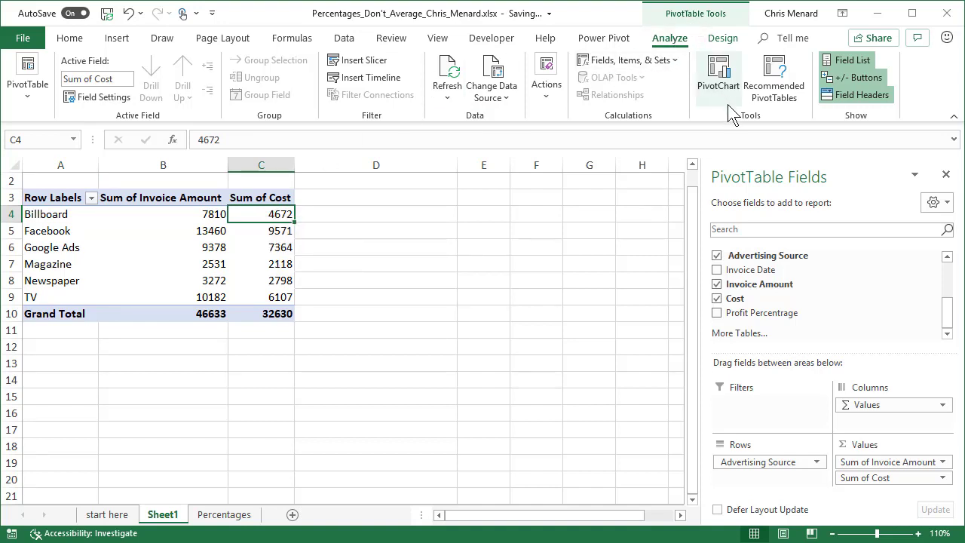
- Start a new calculated field named Prof_Perc
left_click(668, 62)
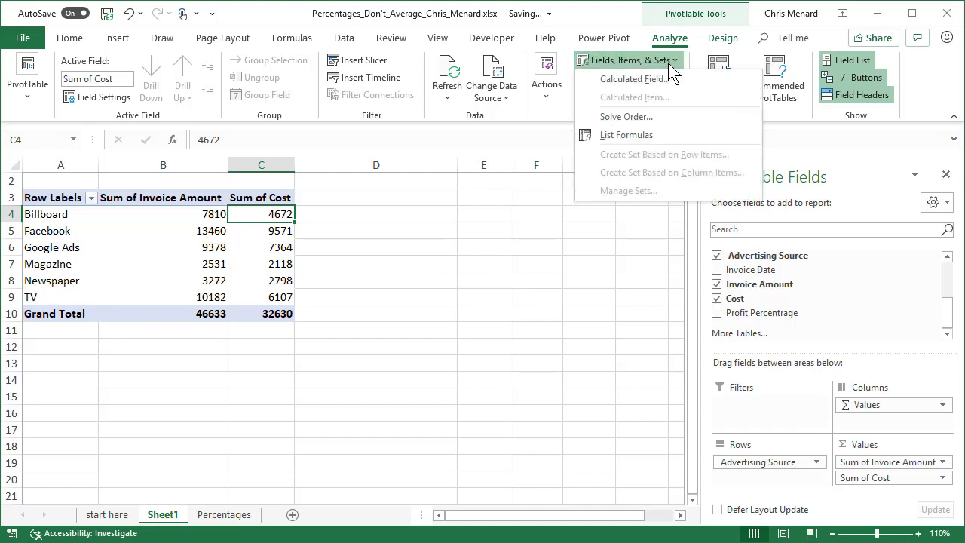
left_click(632, 79)
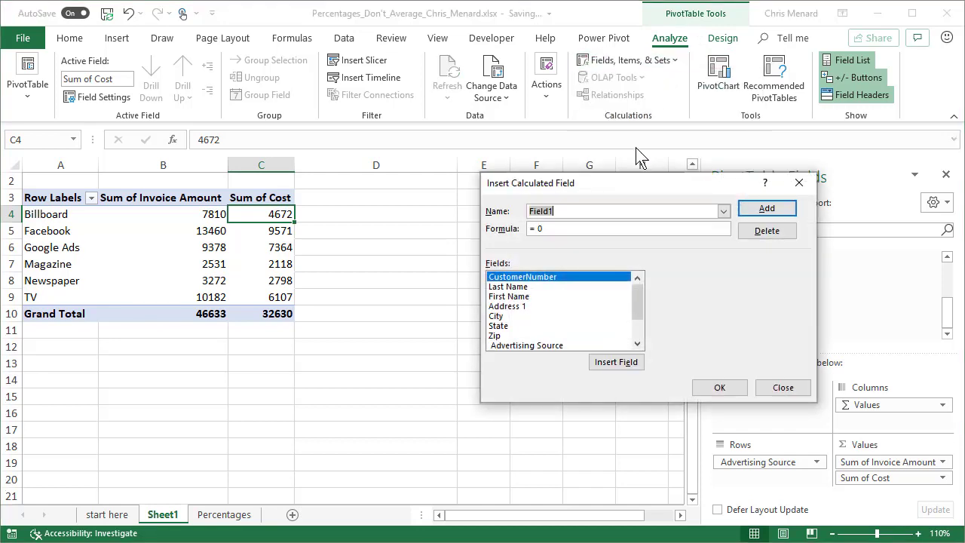
type("Pd")
key("BackSpace")
type("rof_Perc")
- Give Prof_Perc the formula =('Invoice Amount'-Cost)/'Invoice Amount' and add it to the pivot
type("(")
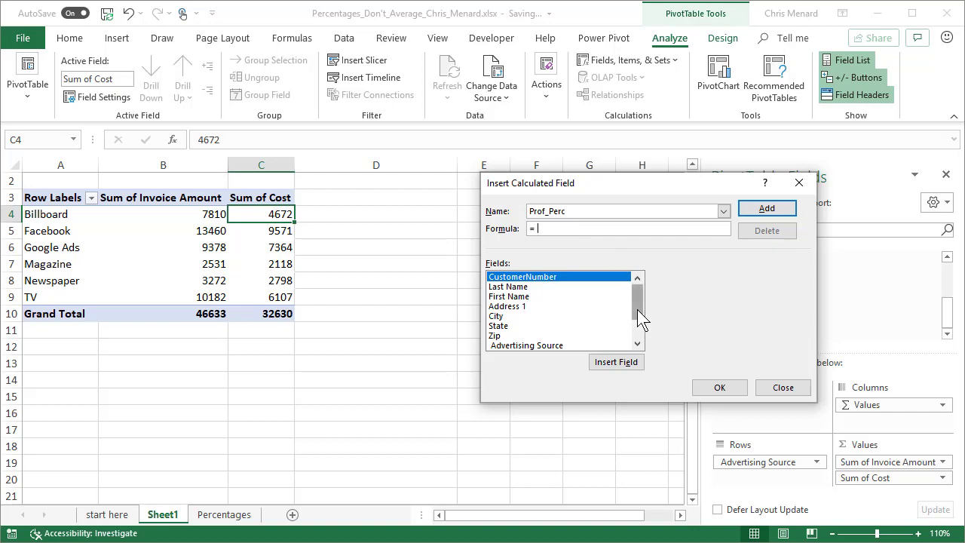
scroll(637, 309, "down", 1)
type("(")
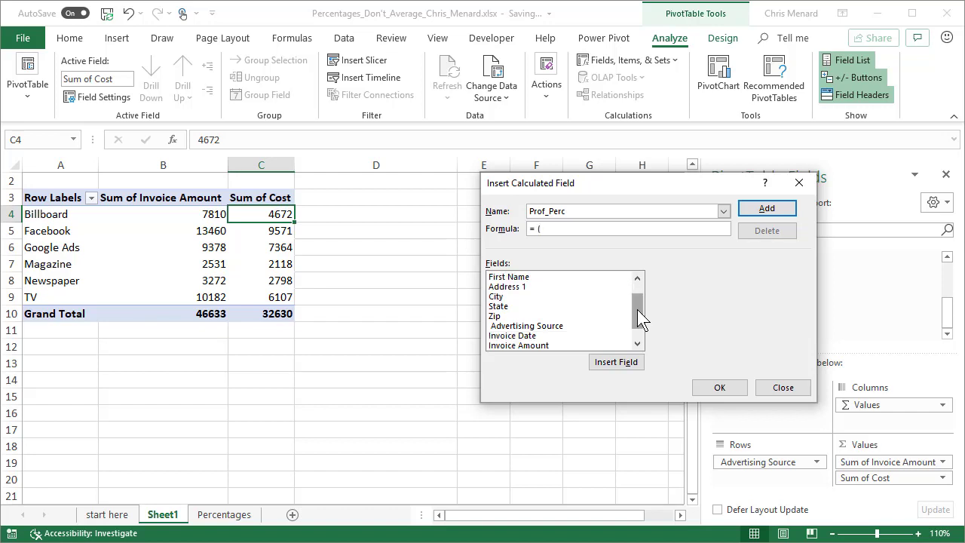
double_click(534, 346)
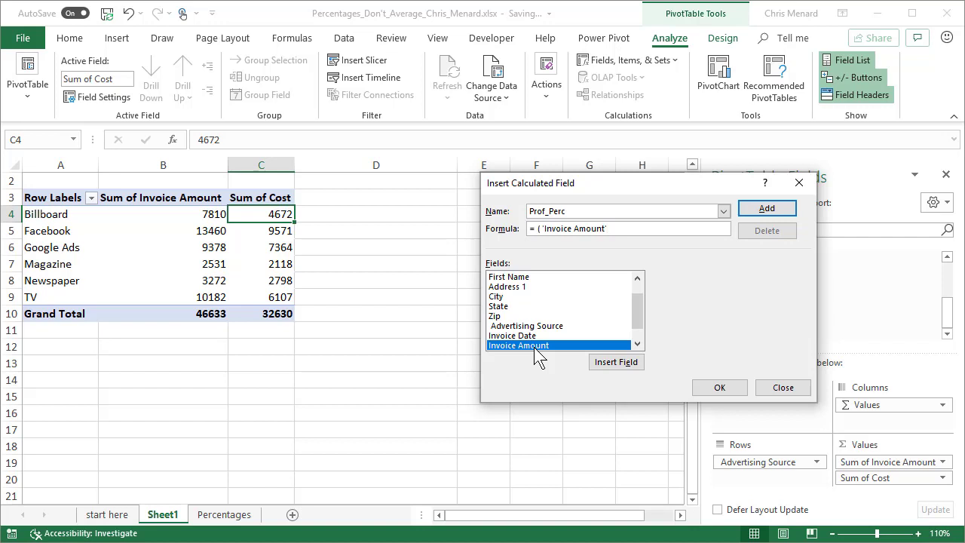
type("-")
left_click_drag(639, 309, 639, 329)
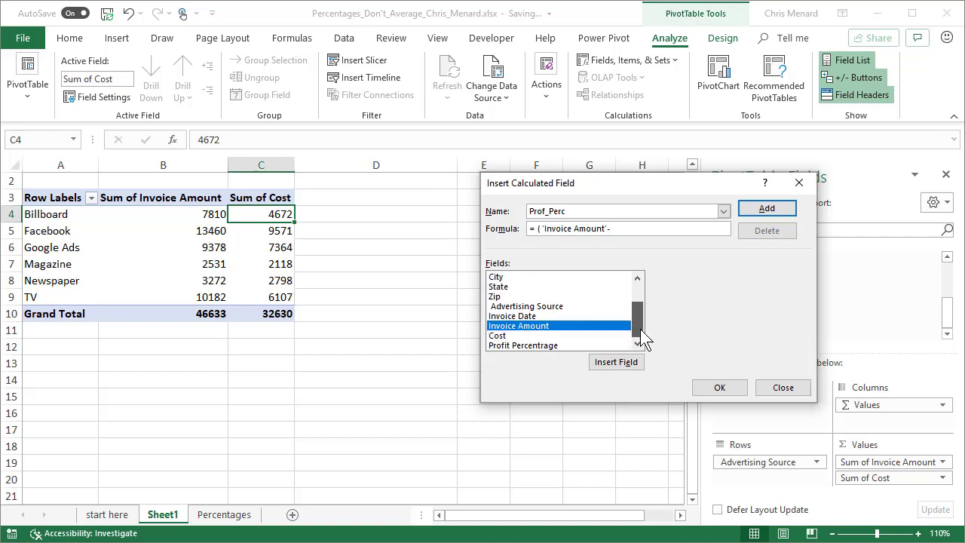
double_click(504, 340)
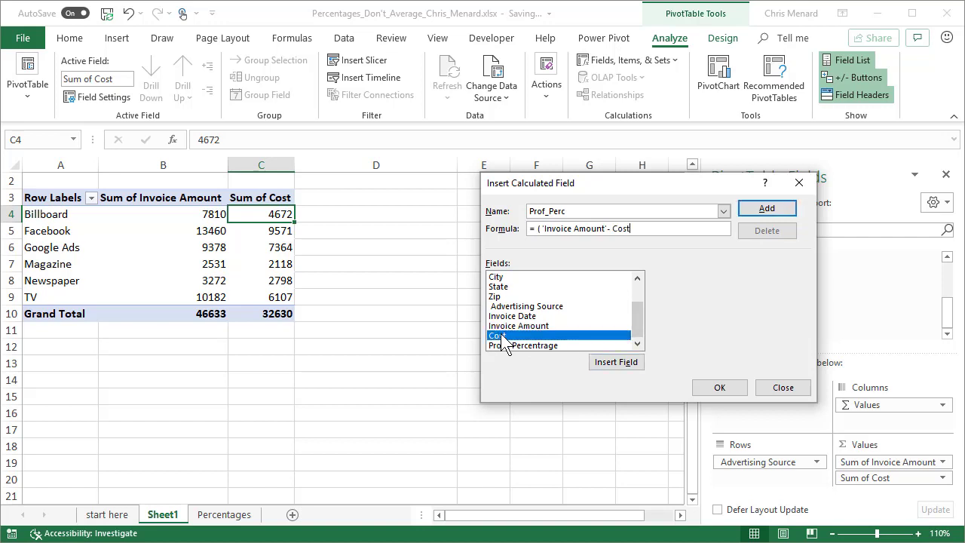
type(")/")
double_click(518, 325)
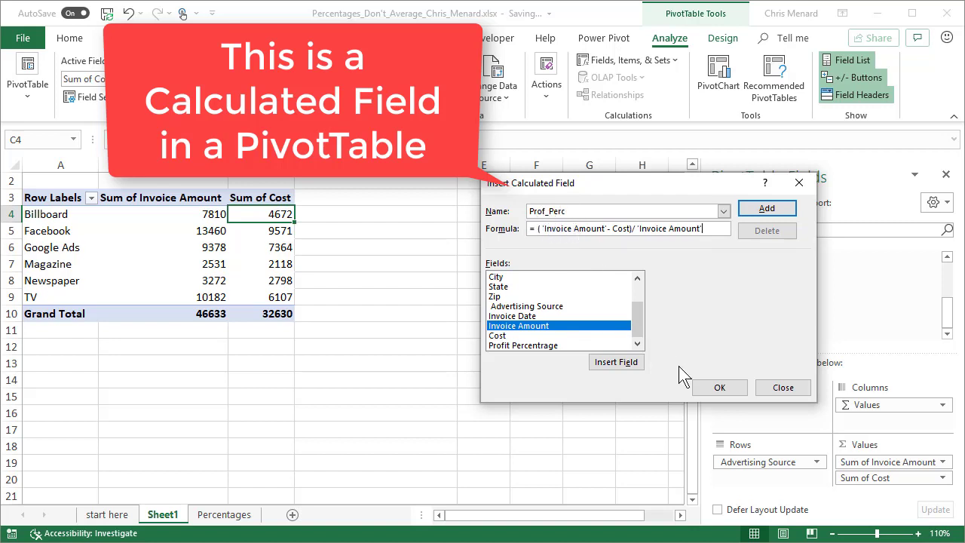
left_click(719, 388)
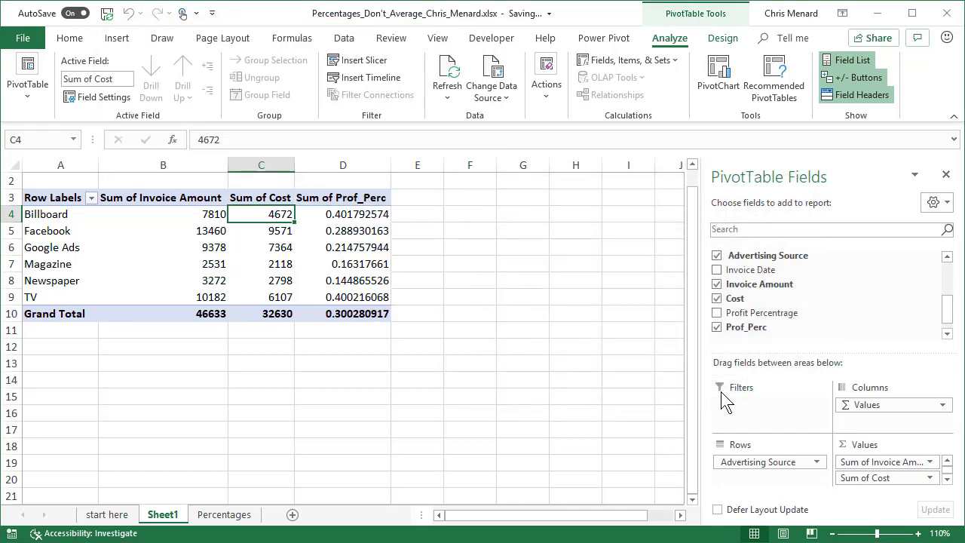
- Widen column D and format Sum of Prof_Perc as Percentage with 1 decimal, e.g. Billboard 40.2%
left_click_drag(391, 159, 420, 159)
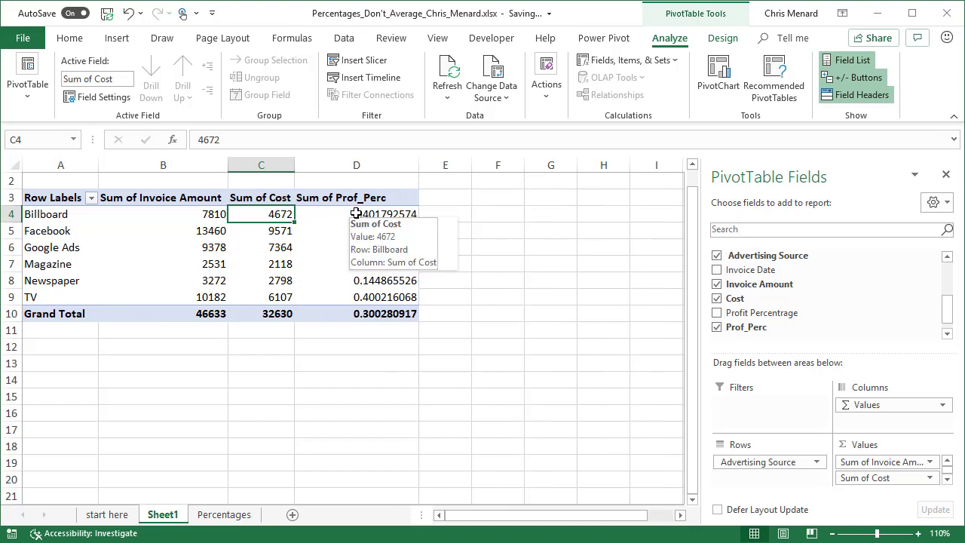
right_click(369, 201)
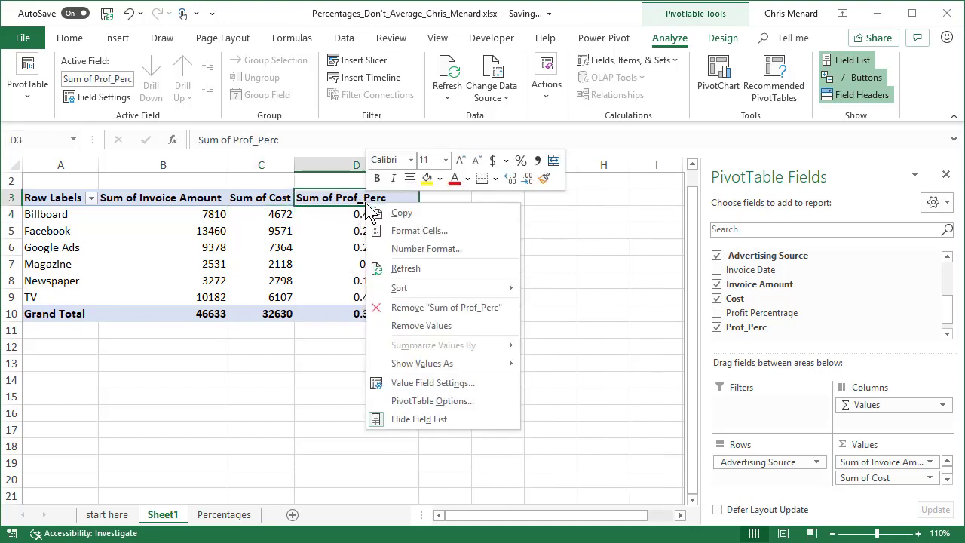
left_click(427, 251)
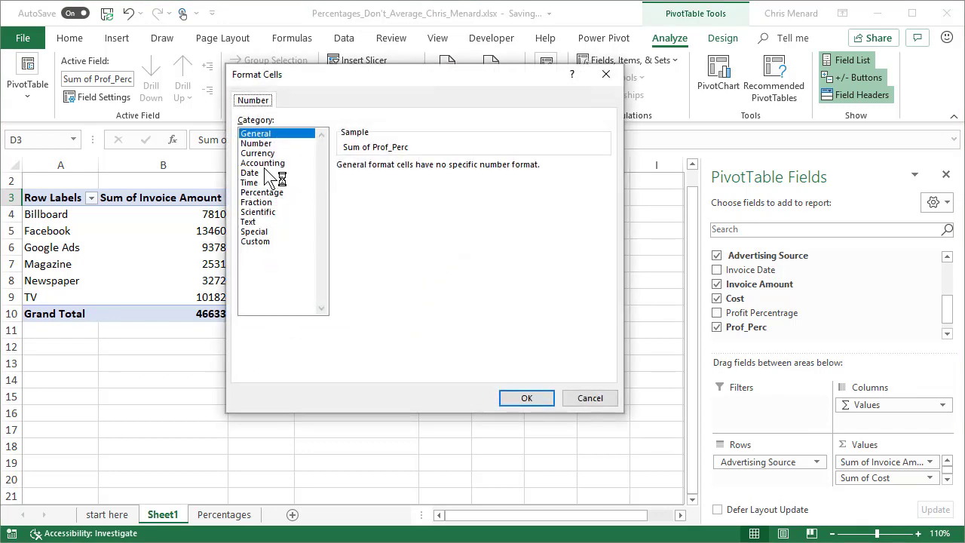
left_click(264, 193)
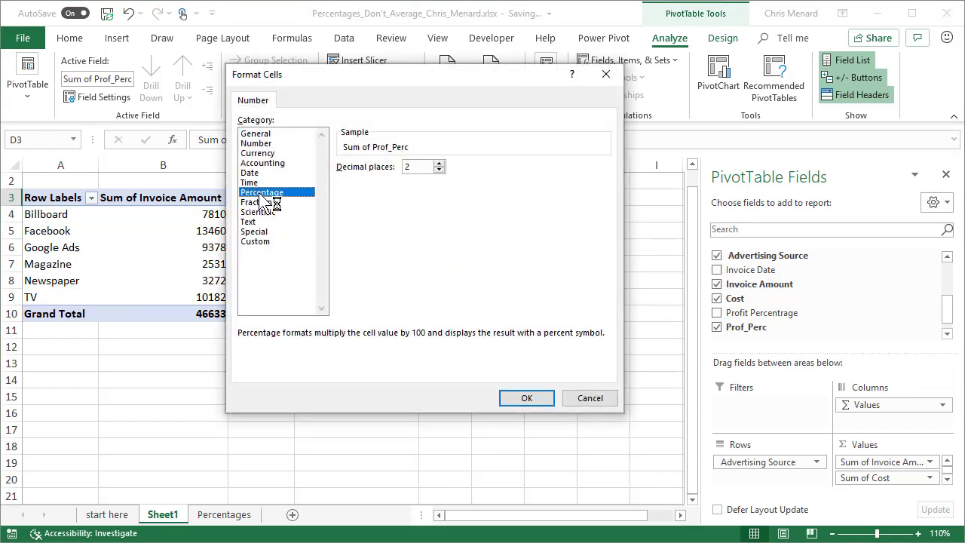
left_click(439, 169)
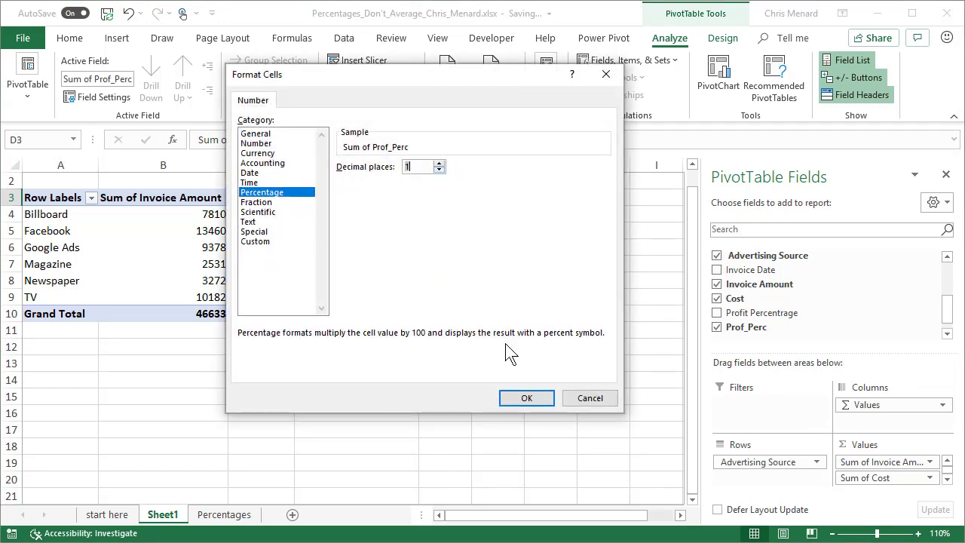
left_click(519, 394)
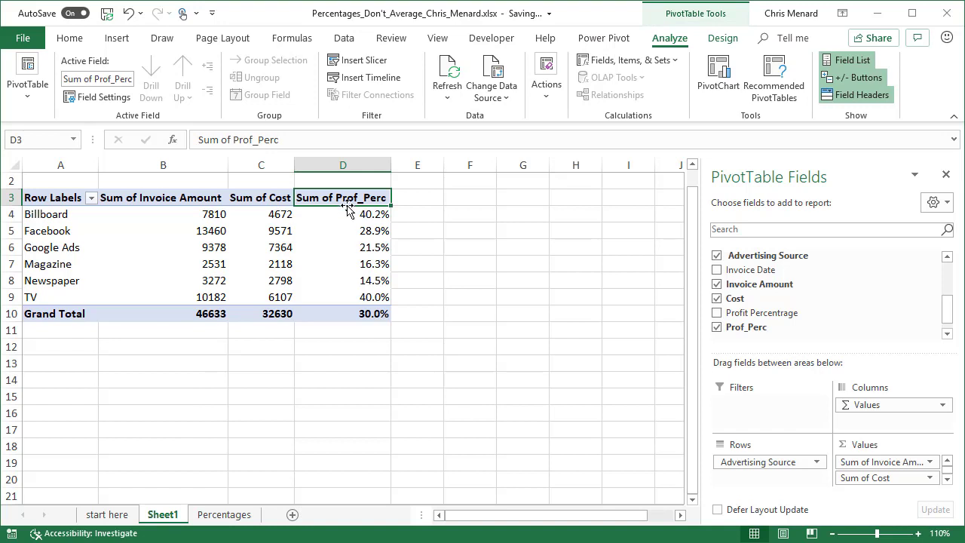
- On the start here sheet, enter 2000 in D5:D6 so the rate matches 70.0%, then return to Percentages
left_click(118, 515)
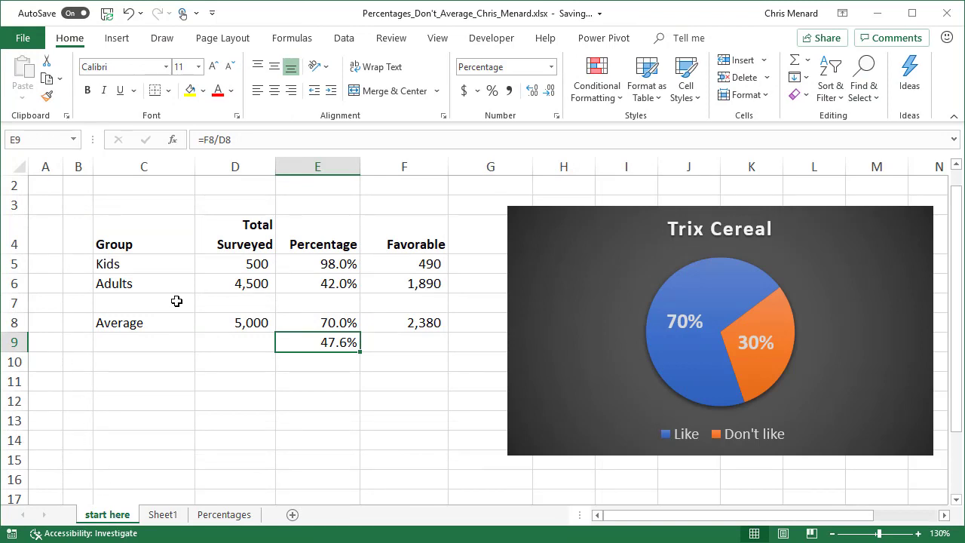
left_click_drag(231, 265, 233, 283)
type("2")
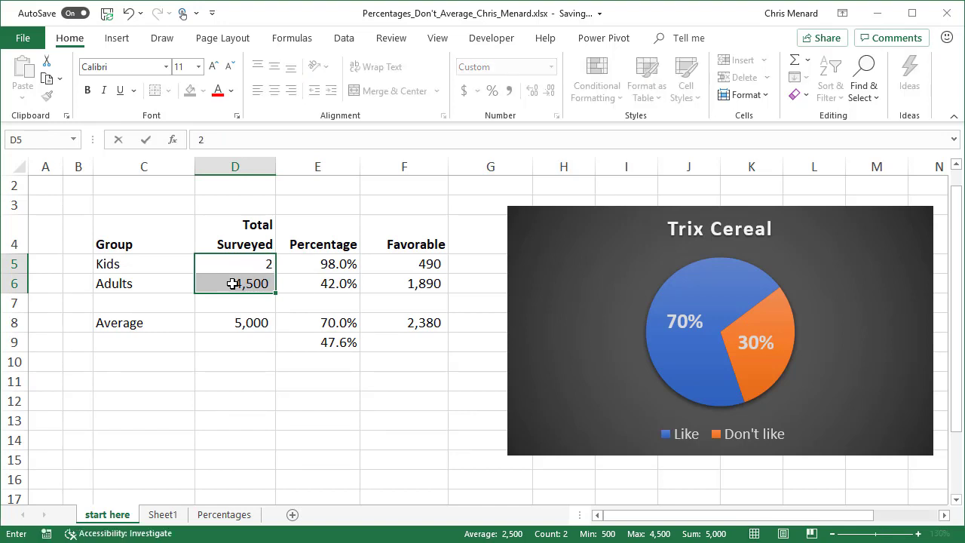
type("000")
key("ctrl+Return")
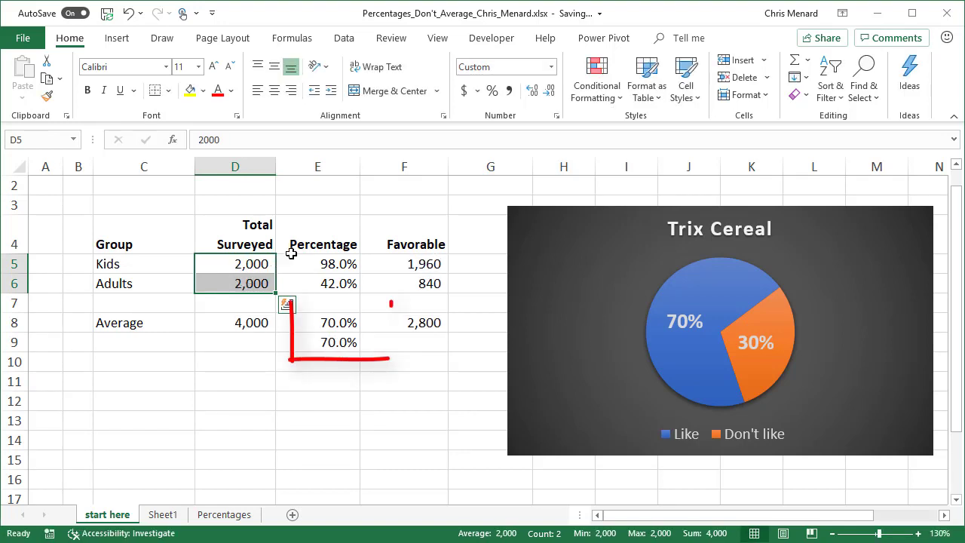
left_click_drag(316, 263, 315, 285)
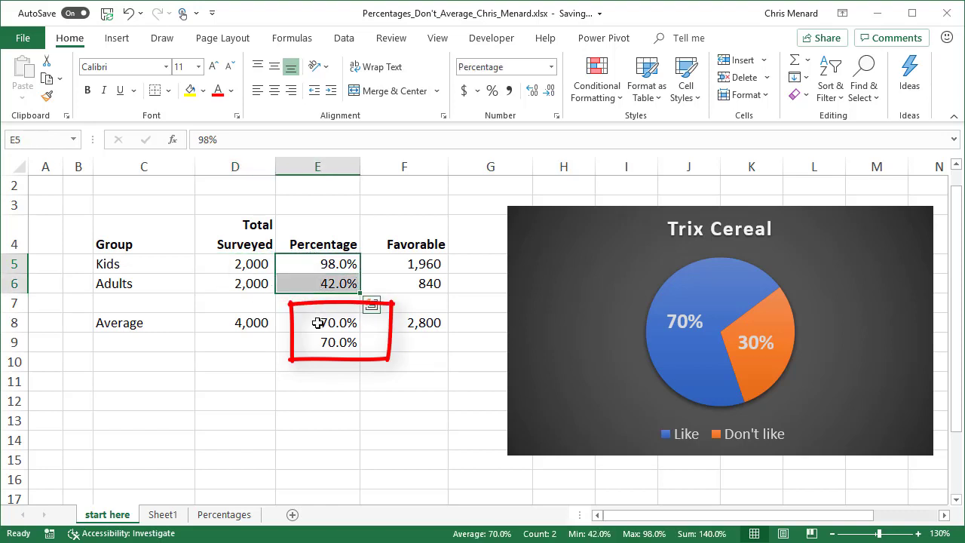
left_click(238, 268)
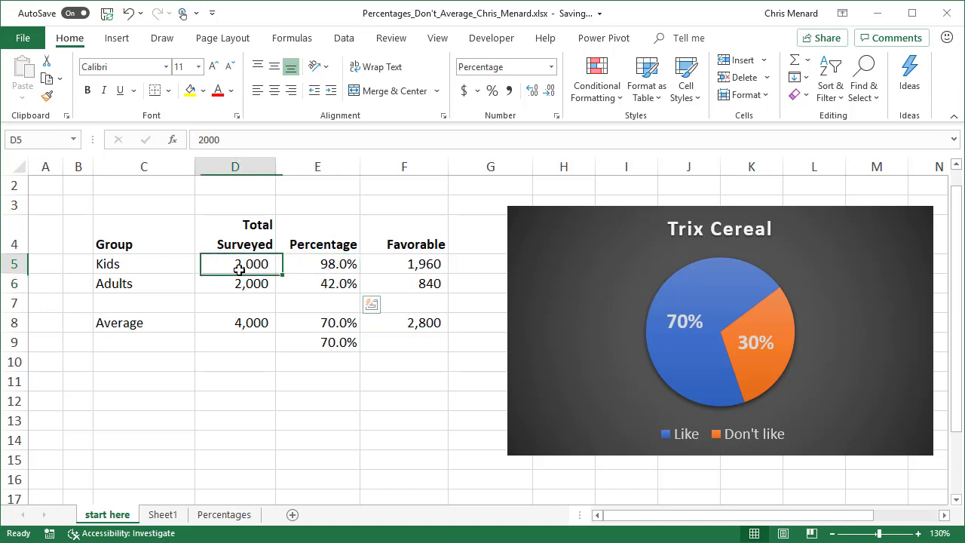
left_click(225, 519)
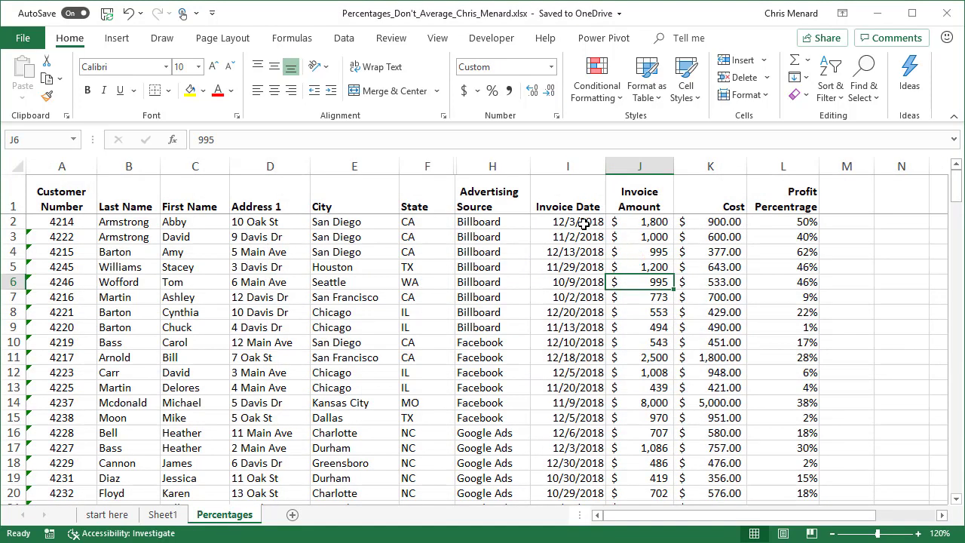